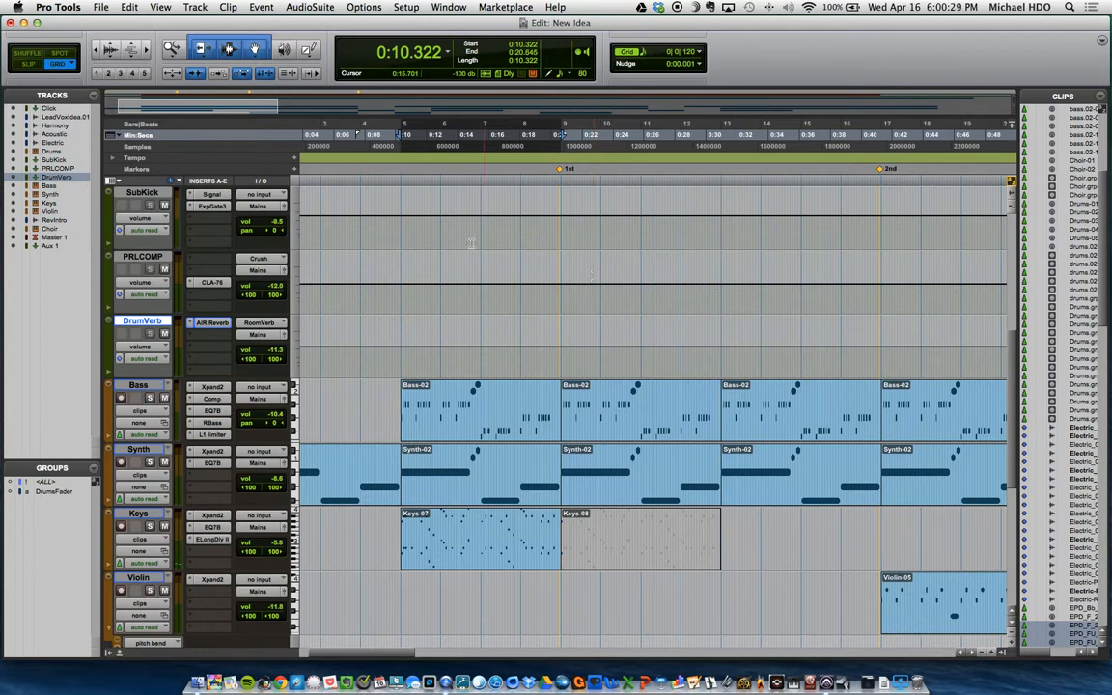
Step: Look over the song arrangement across the Acoustic, Electric, Drums, Bass, Synth, Keys and Violin tracks up to the chorus marker
{"action": "left_click", "coordinate": [442, 156]}
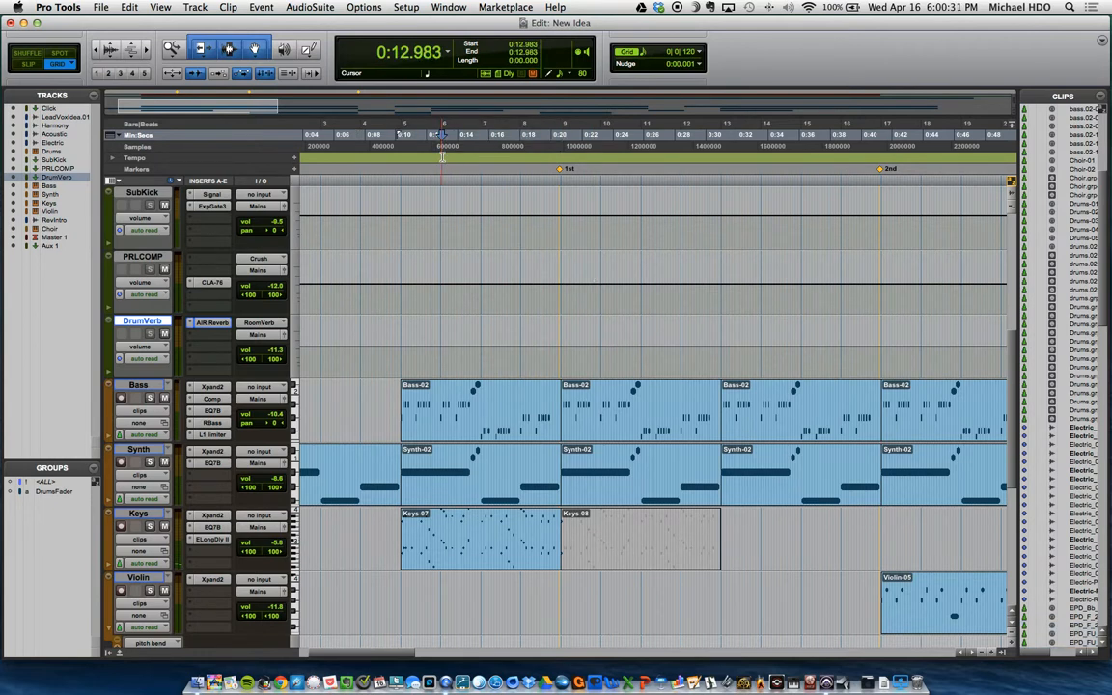
{"action": "scroll", "coordinate": [475, 224], "scroll_direction": "up", "scroll_amount": 4}
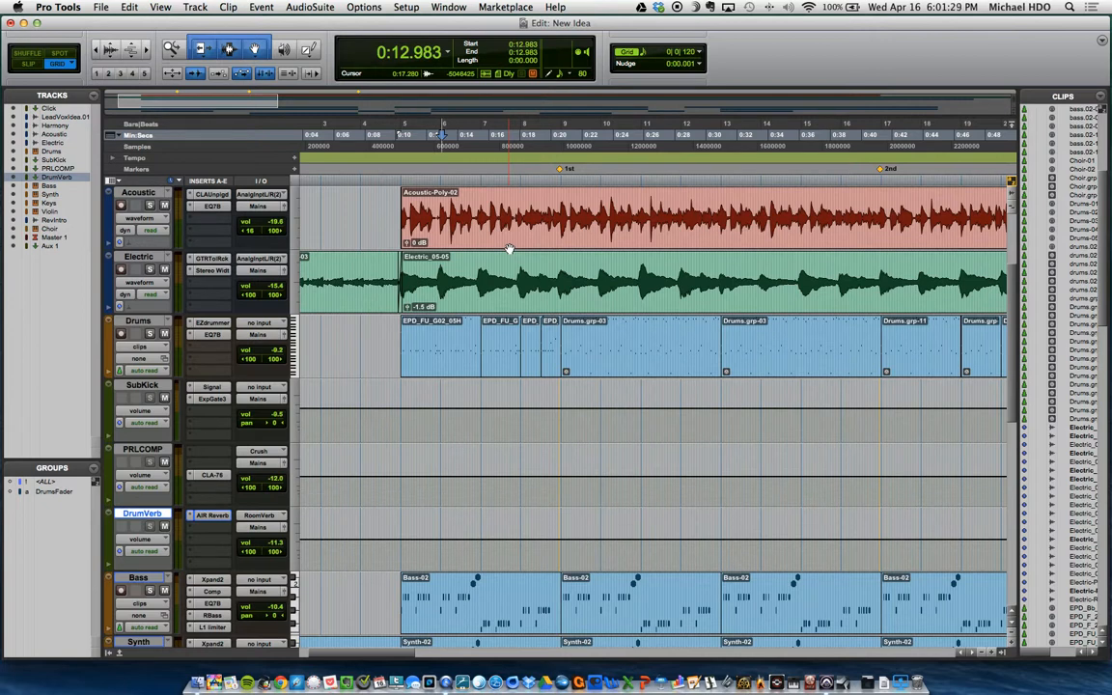
{"action": "scroll", "coordinate": [509, 249], "scroll_direction": "down", "scroll_amount": 10}
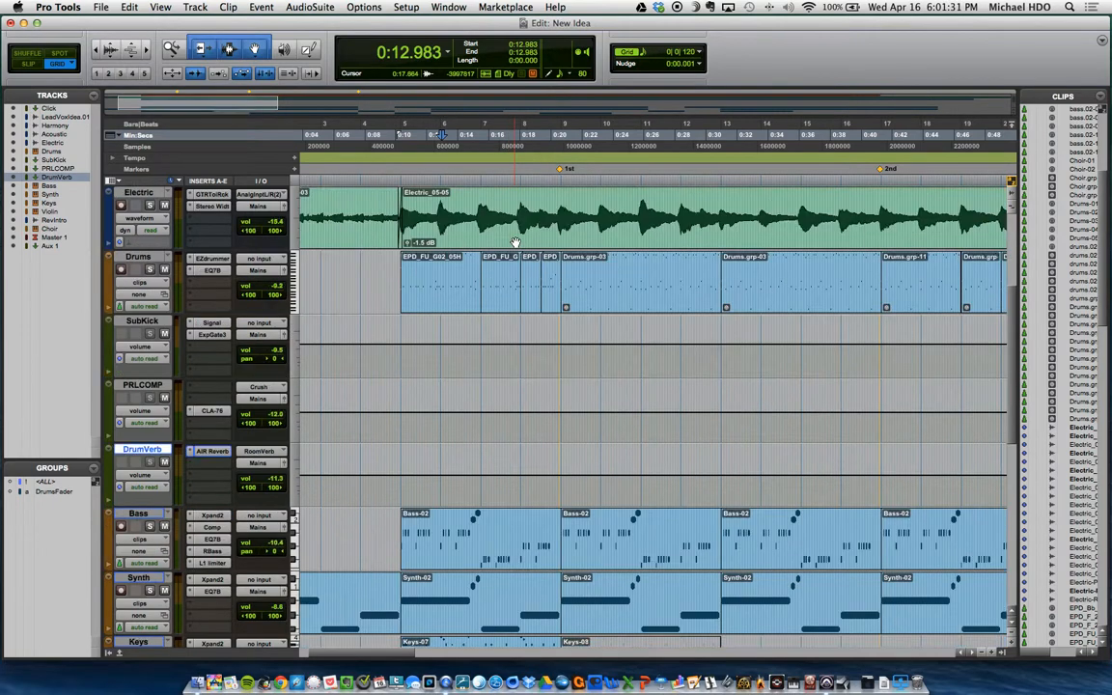
{"action": "scroll", "coordinate": [516, 240], "scroll_direction": "right", "scroll_amount": 6}
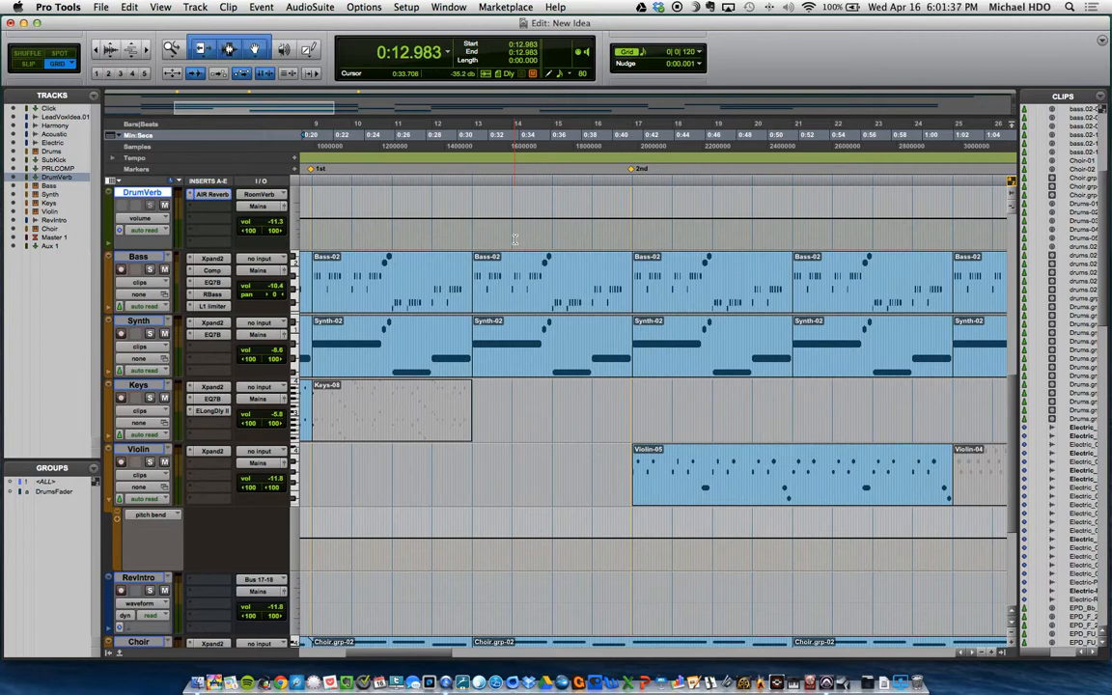
{"action": "scroll", "coordinate": [516, 240], "scroll_direction": "left", "scroll_amount": 8}
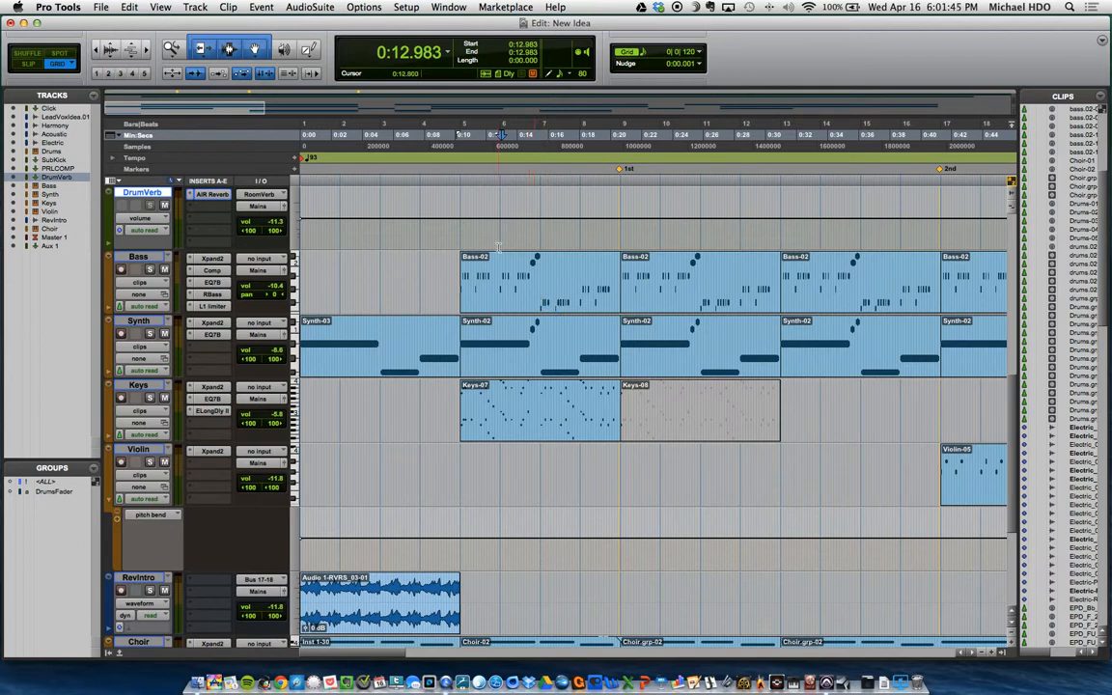
{"action": "left_click", "coordinate": [503, 157]}
{"action": "key", "text": "super+["}
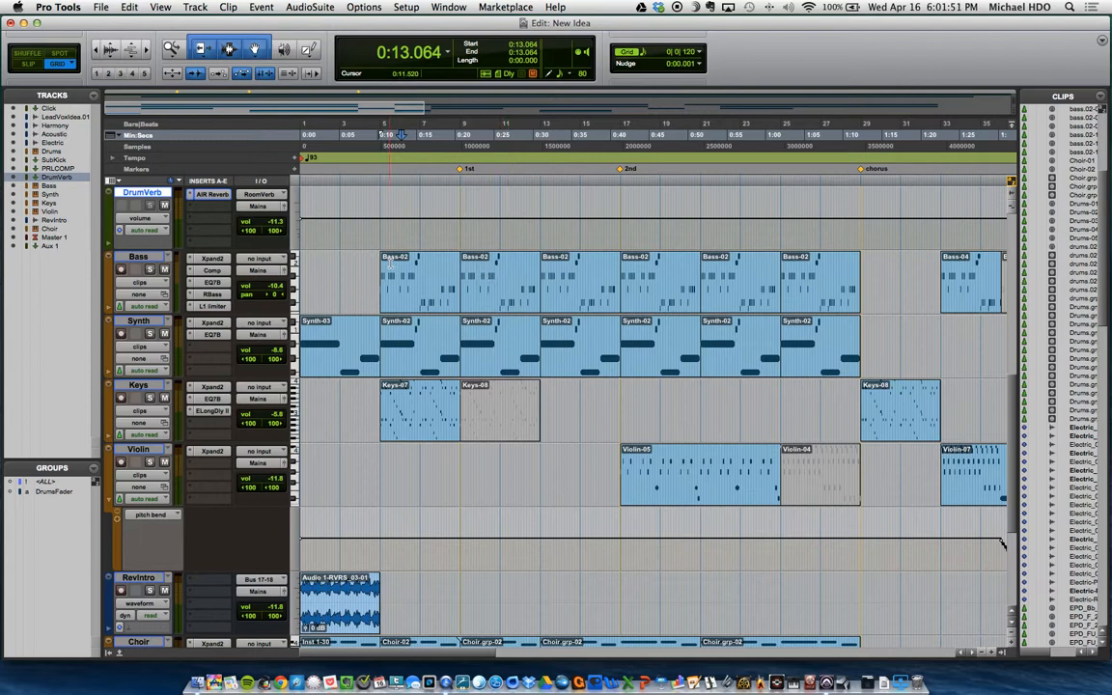
{"action": "scroll", "coordinate": [509, 274], "scroll_direction": "up", "scroll_amount": 8}
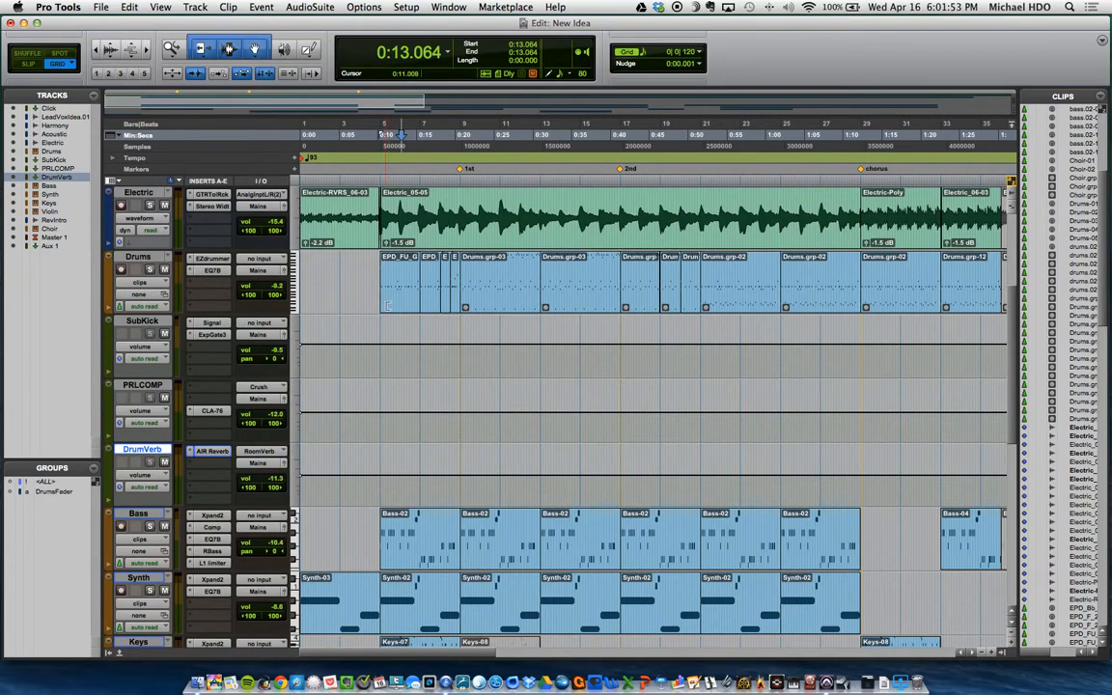
Step: Select the first clip on the Drums track and view the track's EZdrummer instrument, closing it again
{"action": "left_click", "coordinate": [409, 302]}
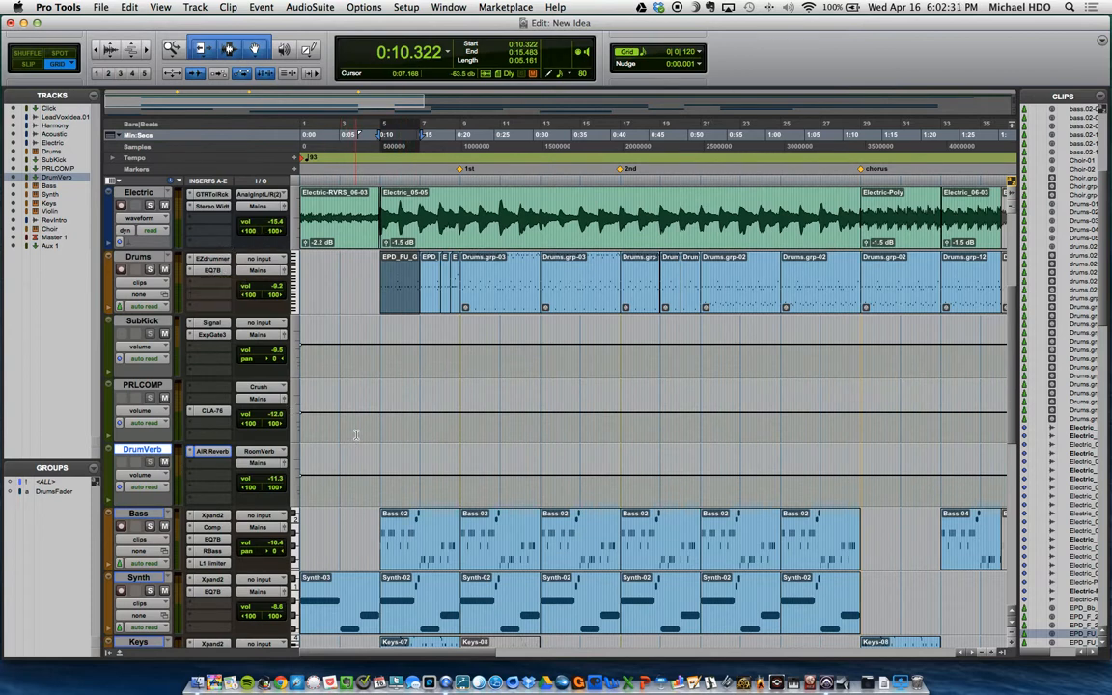
{"action": "scroll", "coordinate": [356, 435], "scroll_direction": "down", "scroll_amount": 3}
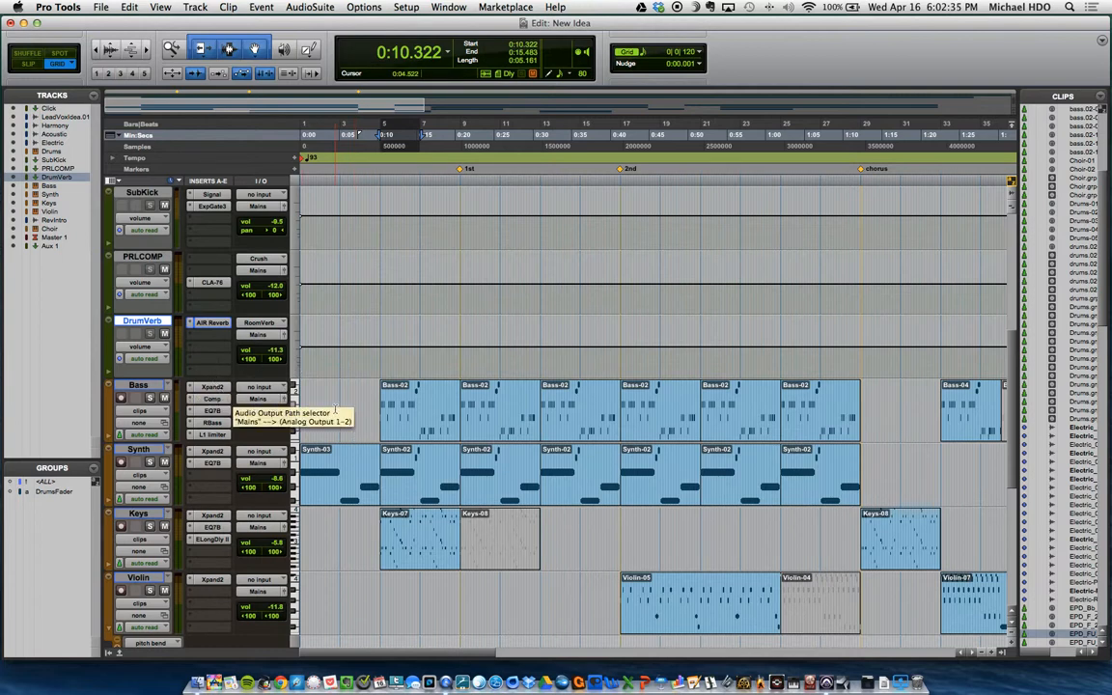
{"action": "scroll", "coordinate": [314, 354], "scroll_direction": "up", "scroll_amount": 2}
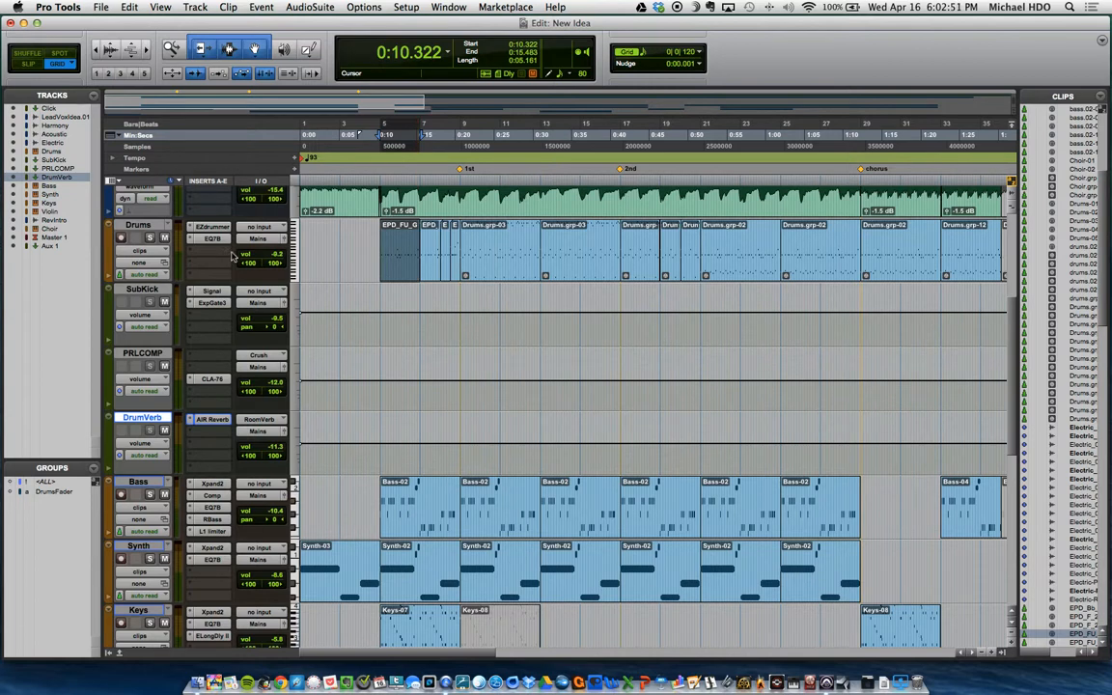
{"action": "left_click", "coordinate": [213, 227]}
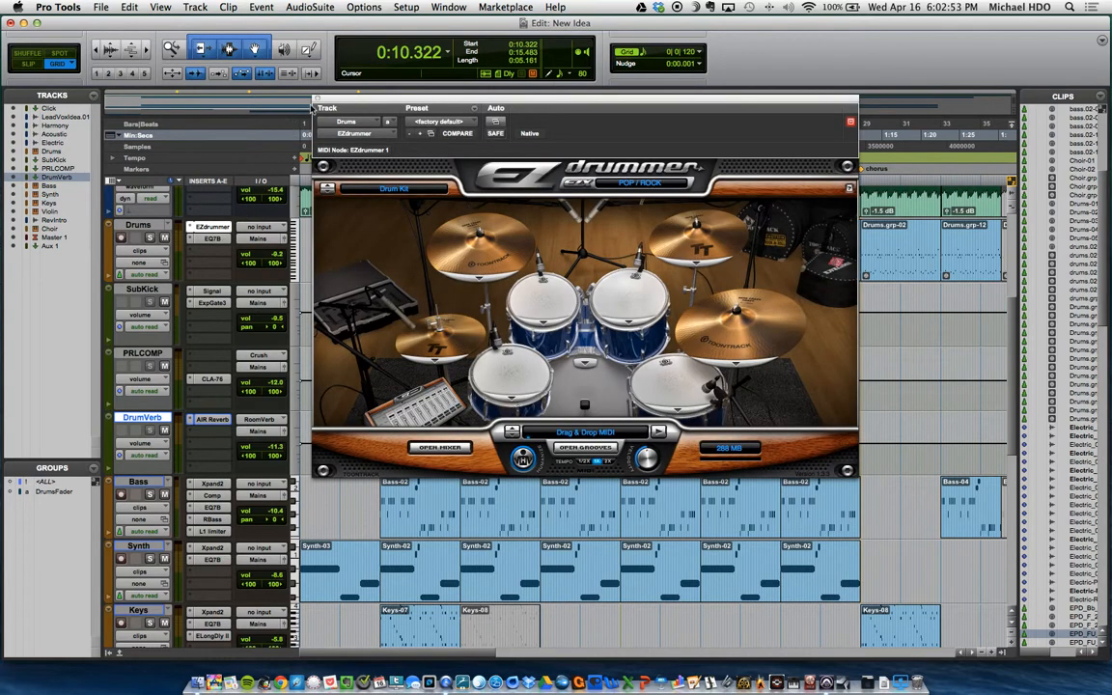
{"action": "left_click", "coordinate": [318, 101]}
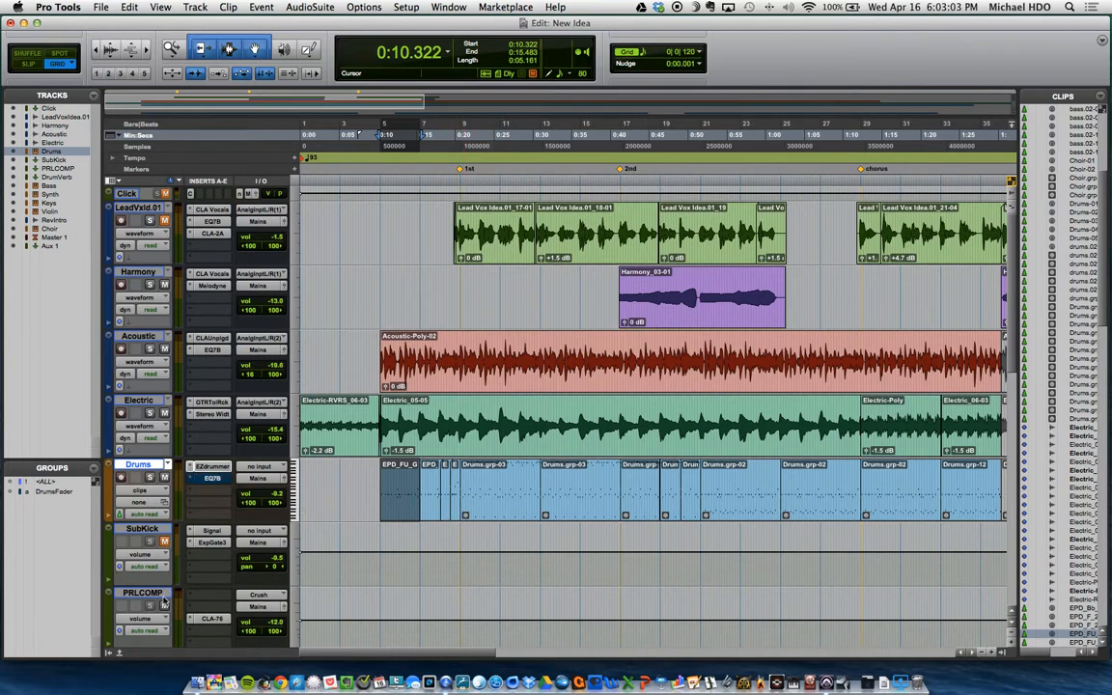
Step: Solo the Drums track and play back its clips from bar 5 up to the 1st marker
{"action": "scroll", "coordinate": [170, 547], "scroll_direction": "down", "scroll_amount": 2}
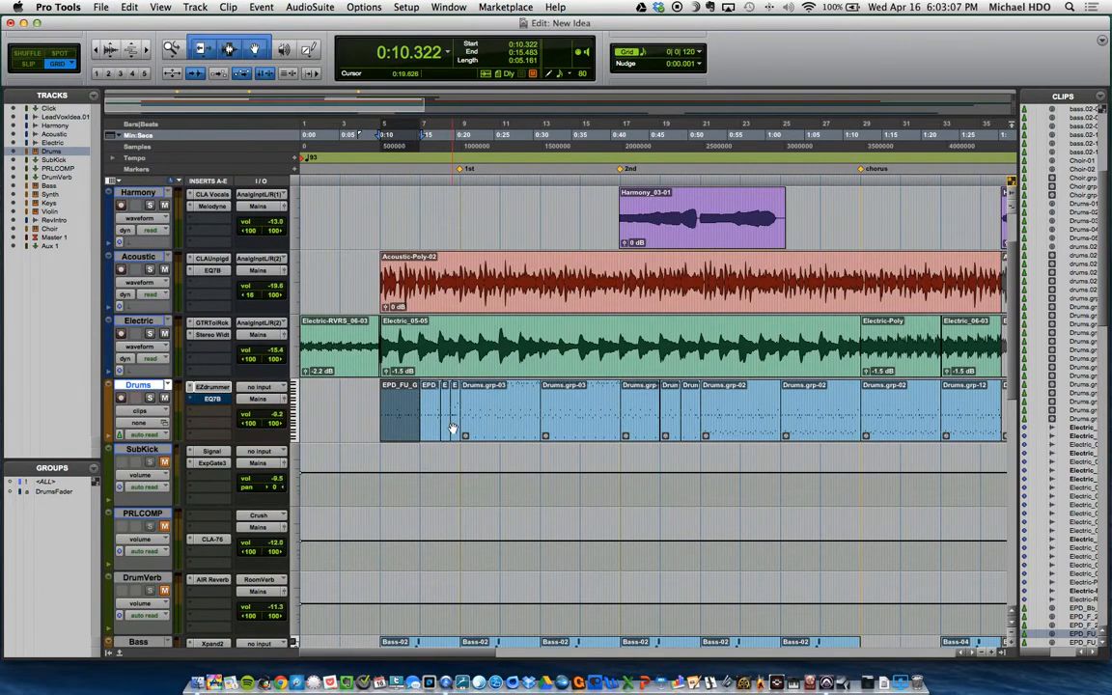
{"action": "left_click", "coordinate": [454, 430], "text": "shift"}
{"action": "key", "text": "space"}
{"action": "left_click", "coordinate": [150, 397]}
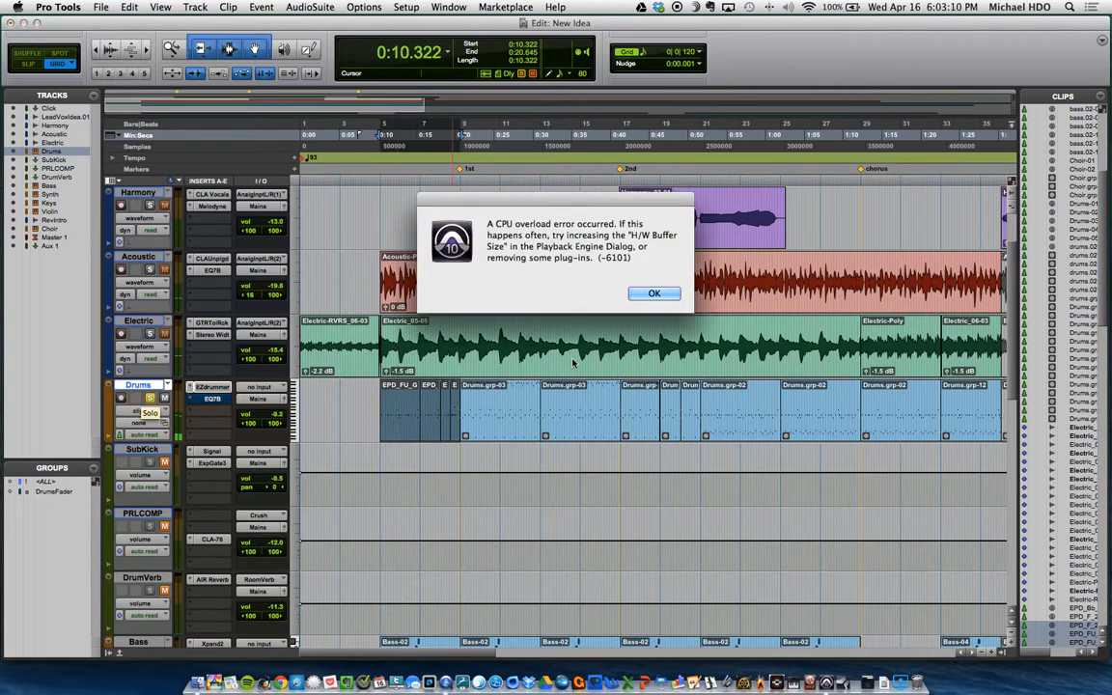
{"action": "left_click", "coordinate": [642, 293]}
{"action": "key", "text": "space"}
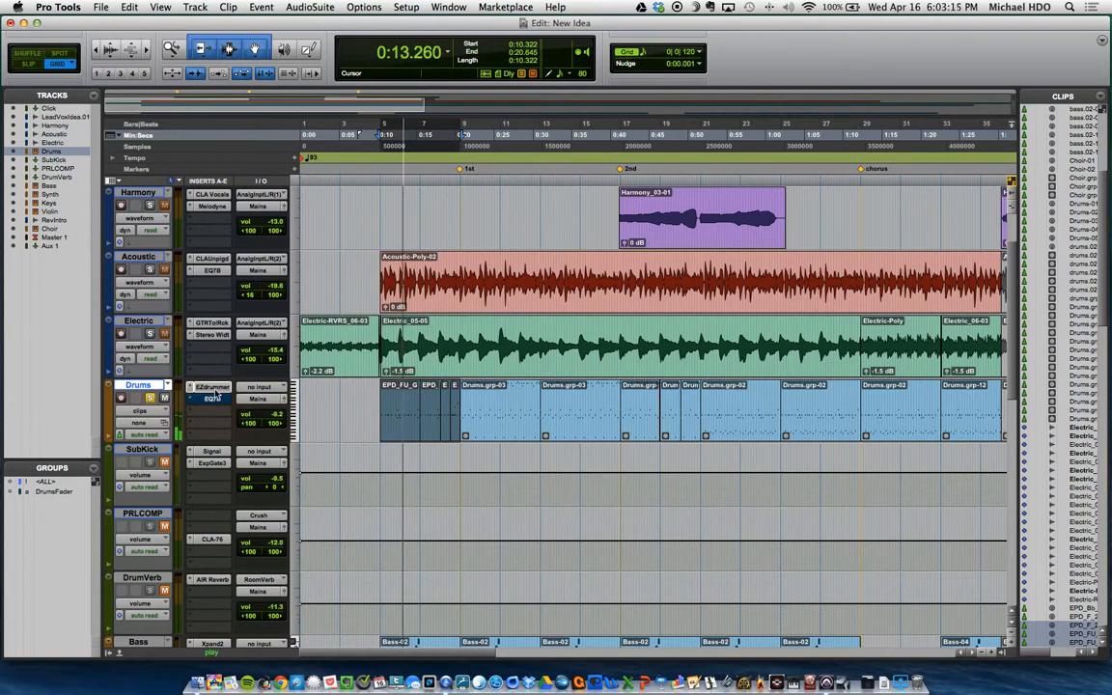
{"action": "key", "text": "space"}
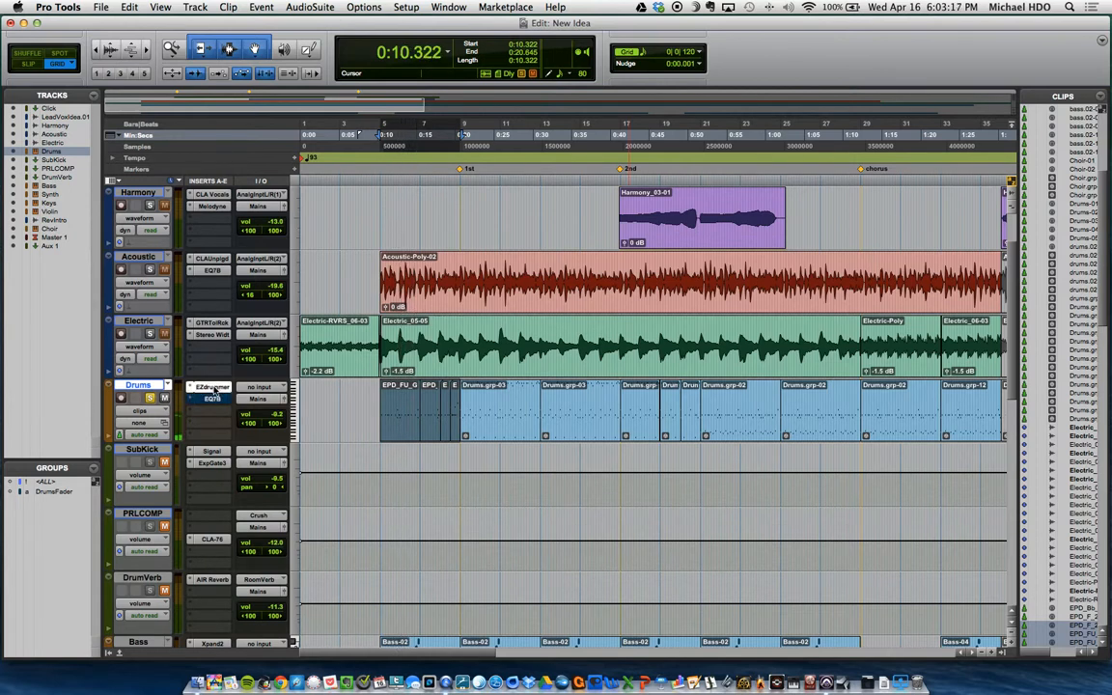
Step: Examine the microphone channels in the EZdrummer mixer on the Drums track, then close the plug-in
{"action": "left_click", "coordinate": [213, 387]}
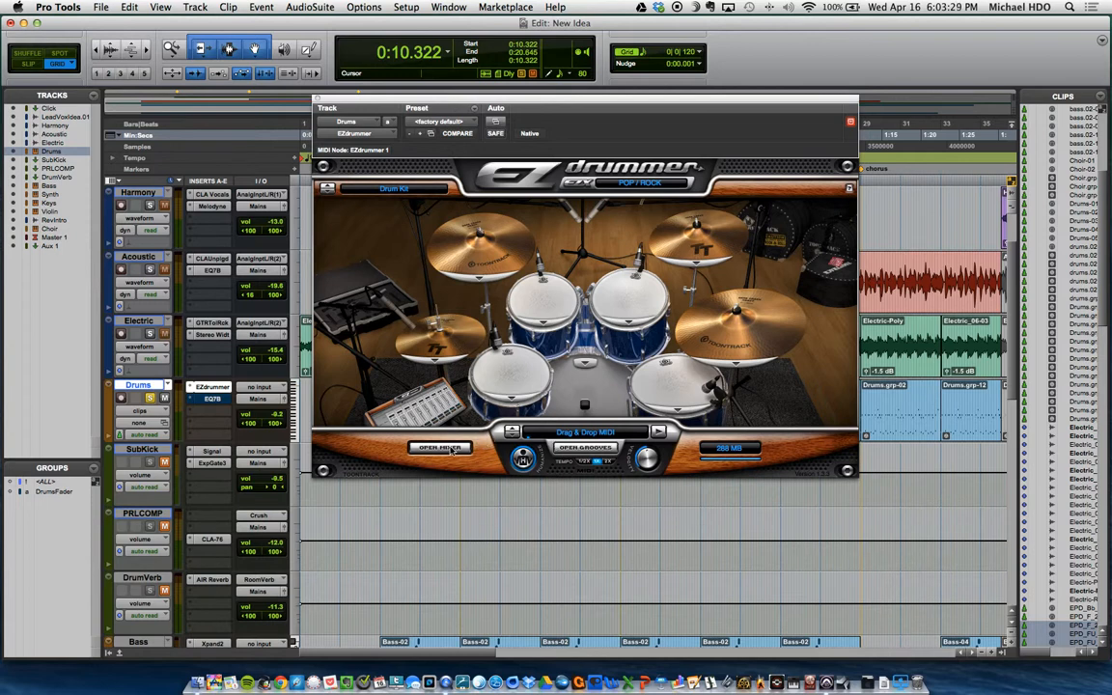
{"action": "left_click", "coordinate": [450, 450]}
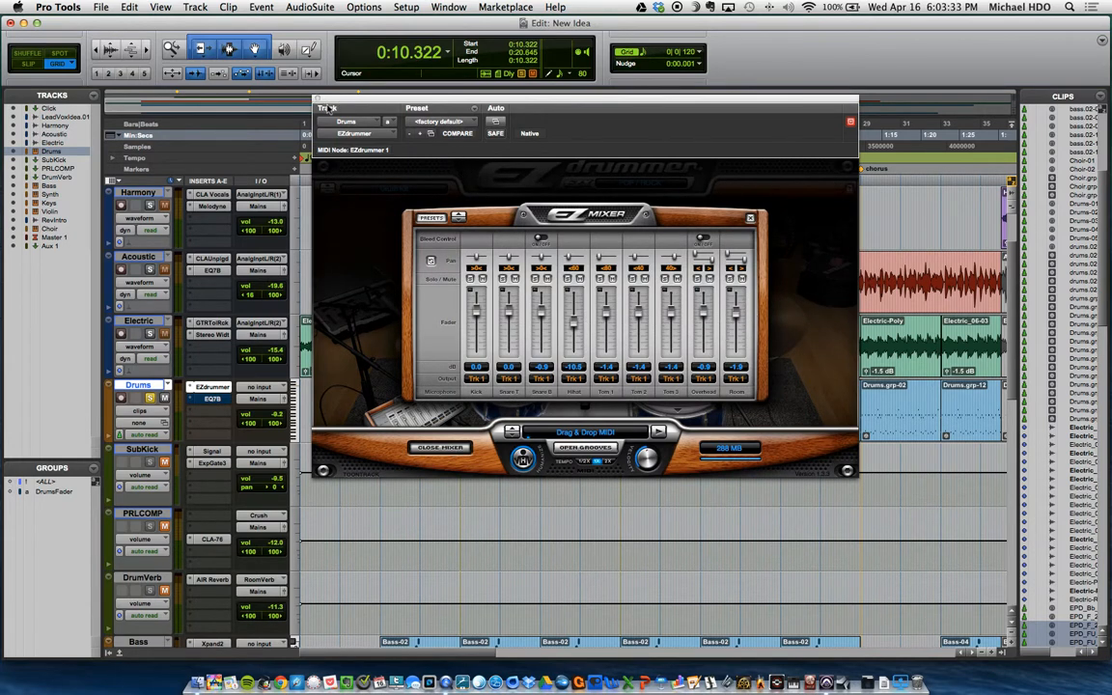
{"action": "left_click", "coordinate": [318, 102]}
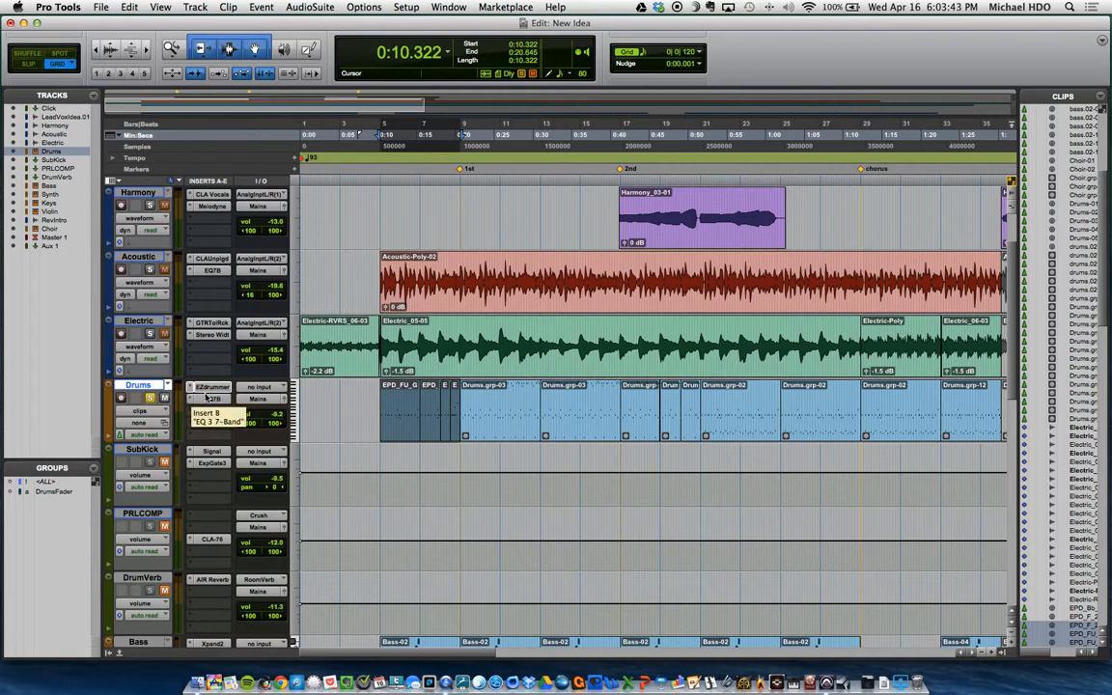
Step: Examine the EQ 3 7-Band curve and band settings on the Drums track, then close the plug-in
{"action": "left_click", "coordinate": [208, 398]}
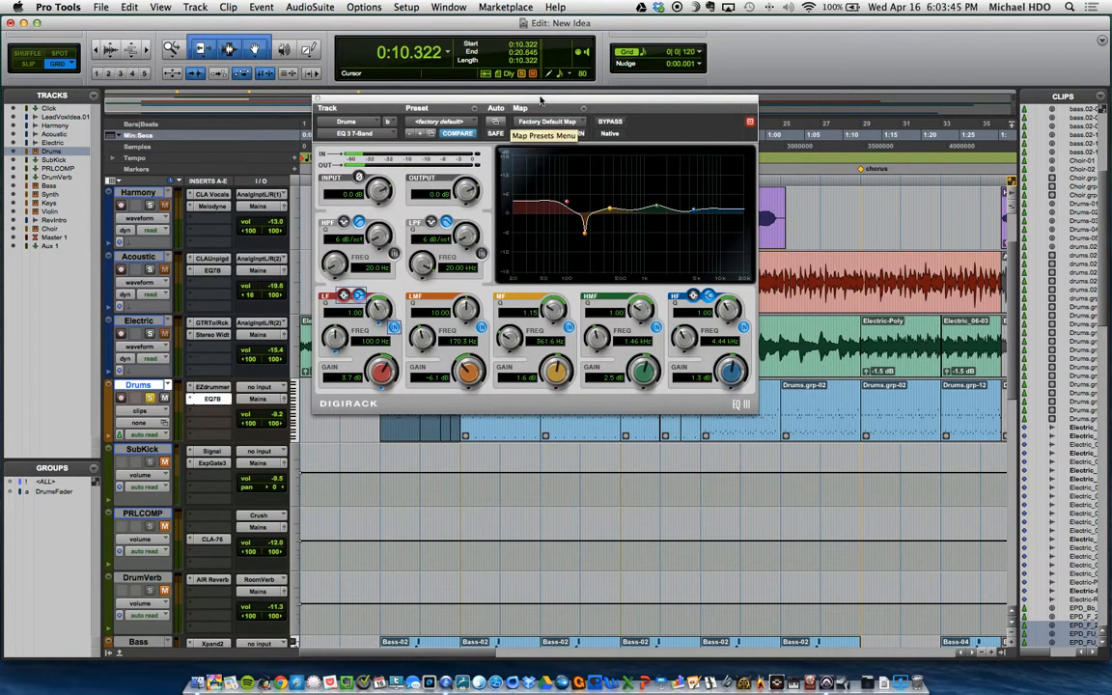
{"action": "left_click_drag", "start_coordinate": [546, 100], "coordinate": [563, 133]}
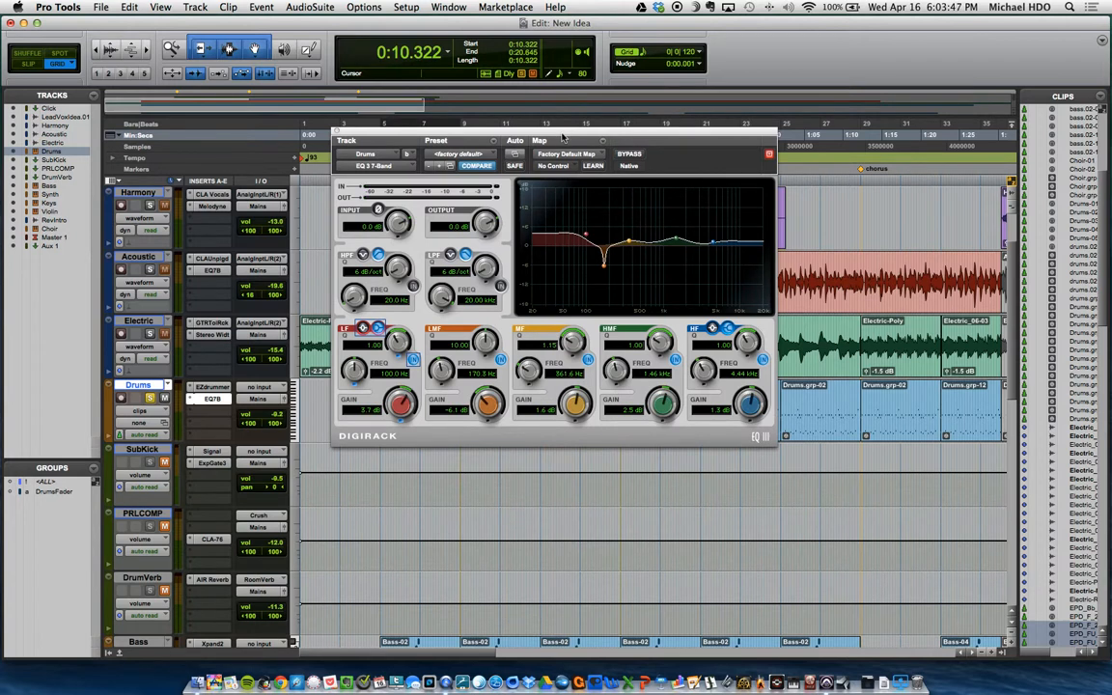
{"action": "left_click_drag", "start_coordinate": [560, 134], "coordinate": [571, 151]}
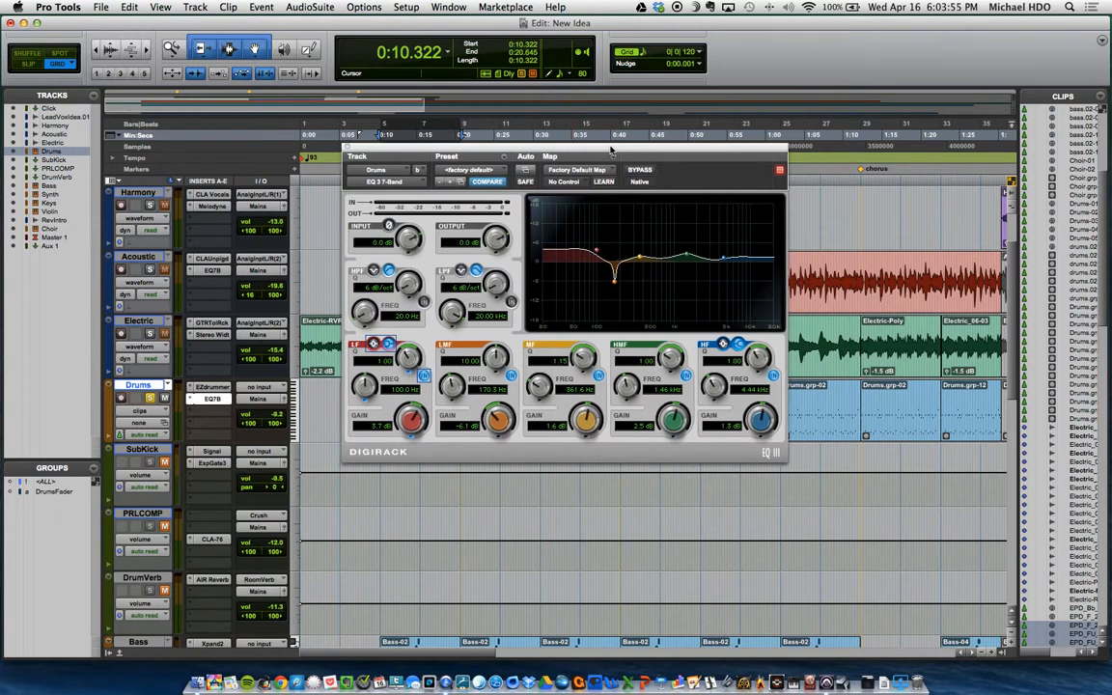
{"action": "left_click_drag", "start_coordinate": [609, 150], "coordinate": [615, 156]}
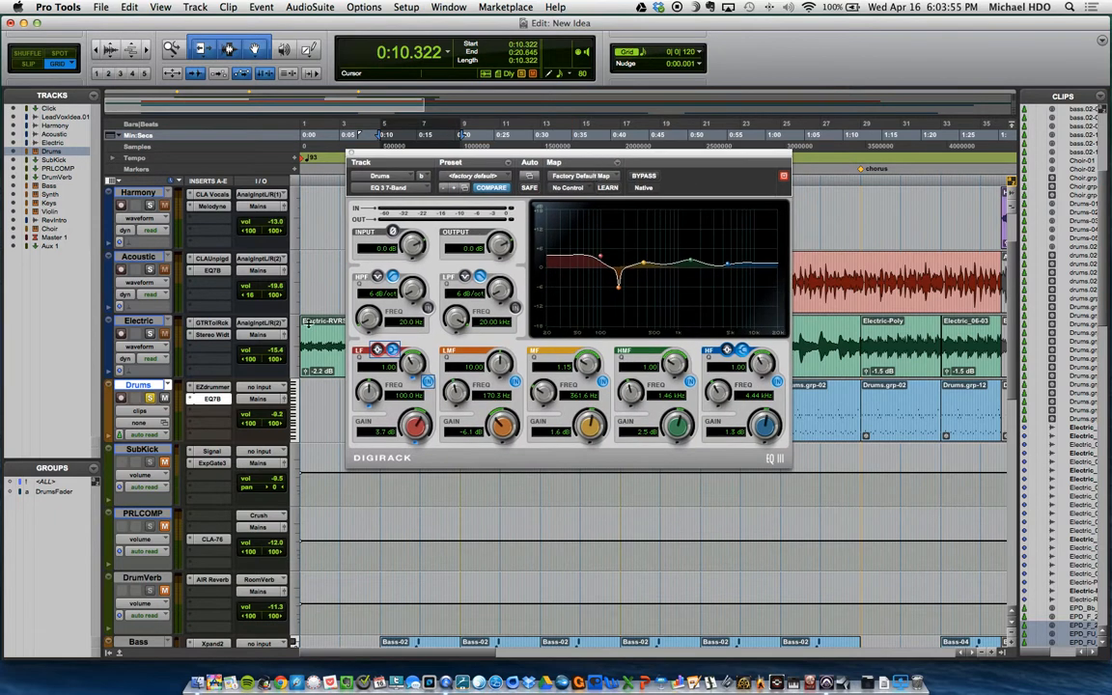
{"action": "left_click", "coordinate": [190, 415]}
{"action": "mouse_move", "coordinate": [246, 432]}
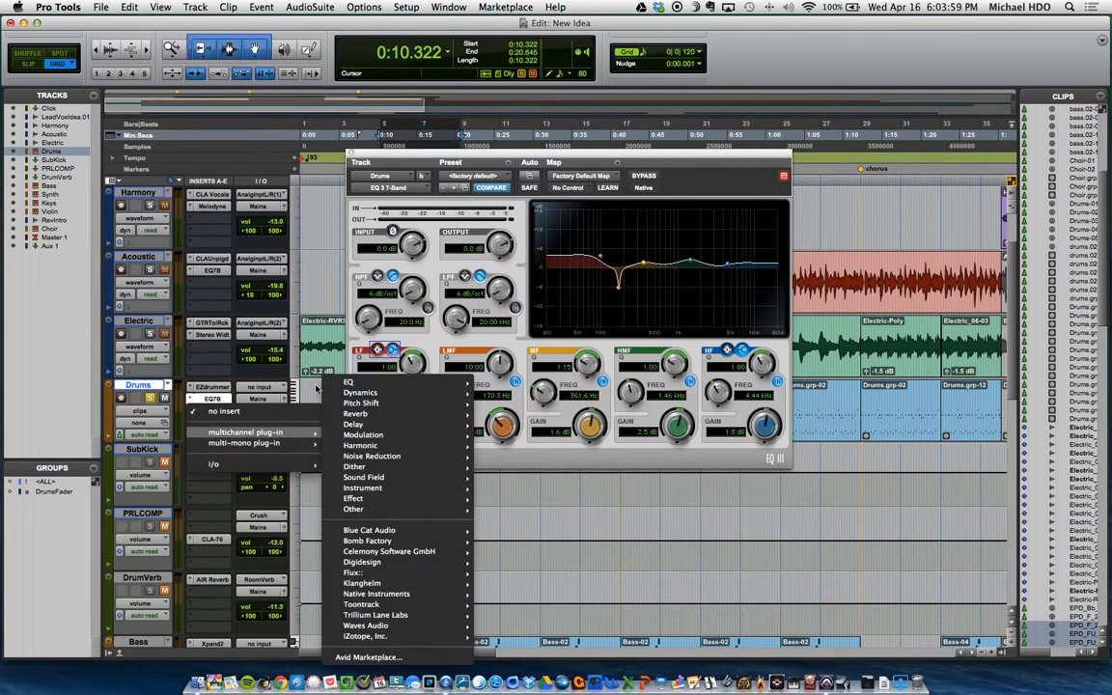
{"action": "left_click", "coordinate": [422, 142]}
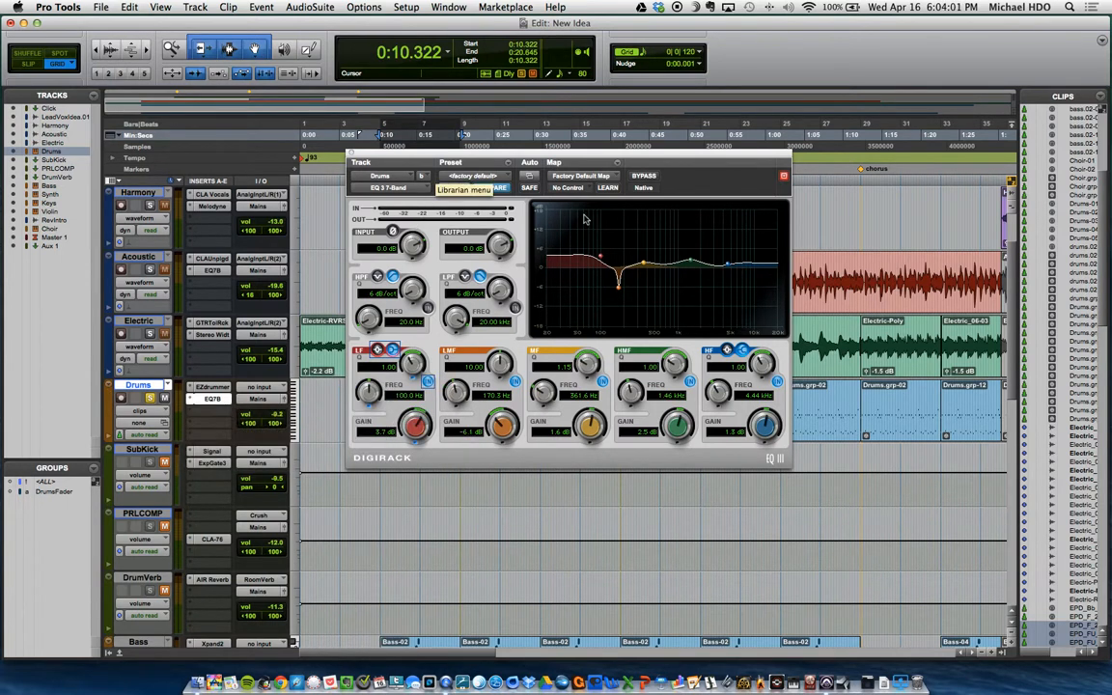
{"action": "left_click_drag", "start_coordinate": [598, 157], "coordinate": [579, 175]}
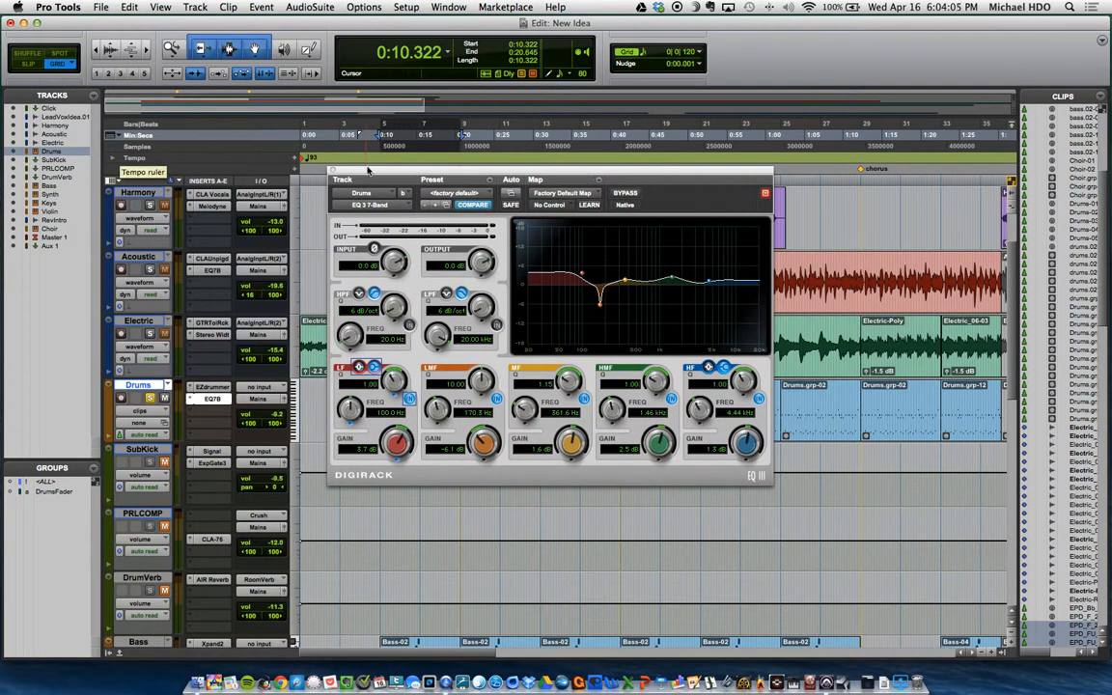
{"action": "left_click", "coordinate": [333, 170]}
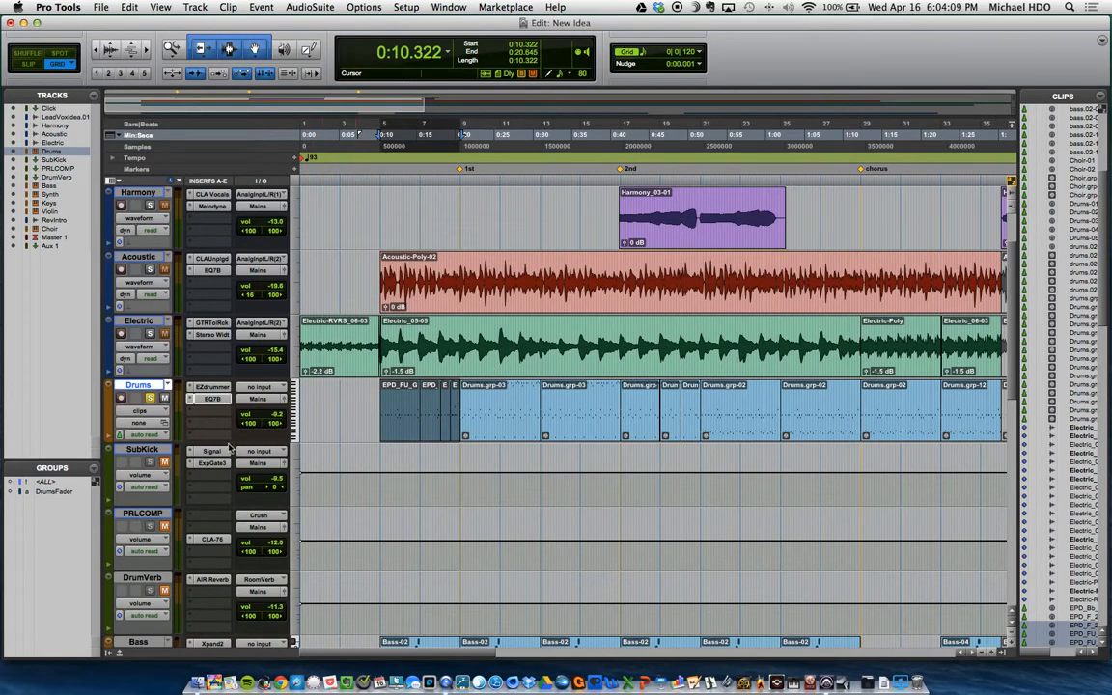
Step: In the Mix window, inspect the SubKick track's Signal Generator and lower the SubKick volume to -11.1 dB
{"action": "key", "text": "super+equal"}
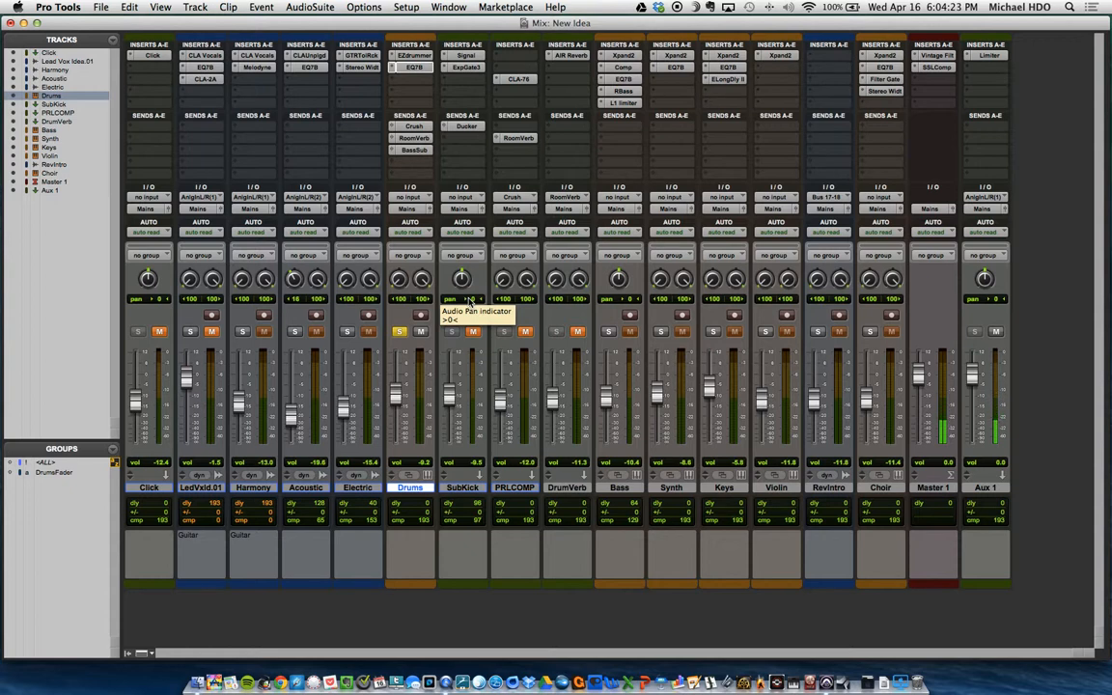
{"action": "left_click", "coordinate": [472, 57]}
{"action": "left_click_drag", "start_coordinate": [543, 181], "coordinate": [560, 140]}
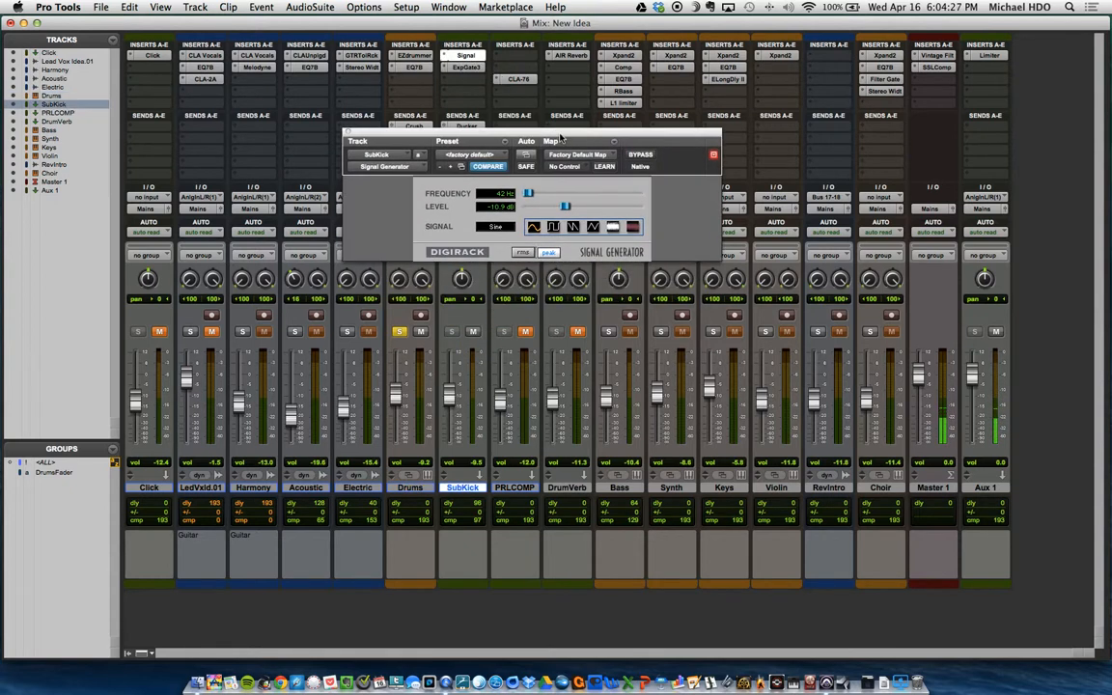
{"action": "left_click", "coordinate": [347, 132]}
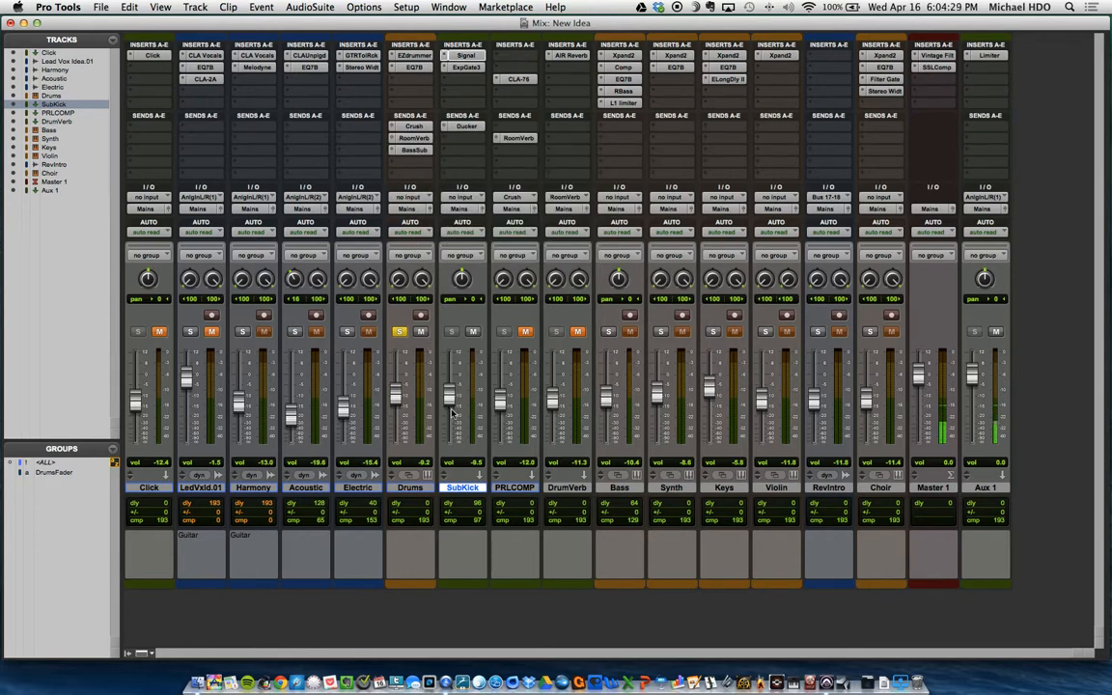
{"action": "mouse_move", "coordinate": [450, 395]}
{"action": "left_mouse_down"}
{"action": "mouse_move", "coordinate": [448, 406]}
{"action": "mouse_move", "coordinate": [448, 376]}
{"action": "mouse_move", "coordinate": [451, 401]}
{"action": "mouse_move", "coordinate": [399, 404]}
{"action": "mouse_move", "coordinate": [452, 408]}
{"action": "left_mouse_up"}
Step: Unmute the PRLCOMP track and inspect its CLA-76 compressor settings
{"action": "left_click", "coordinate": [527, 332]}
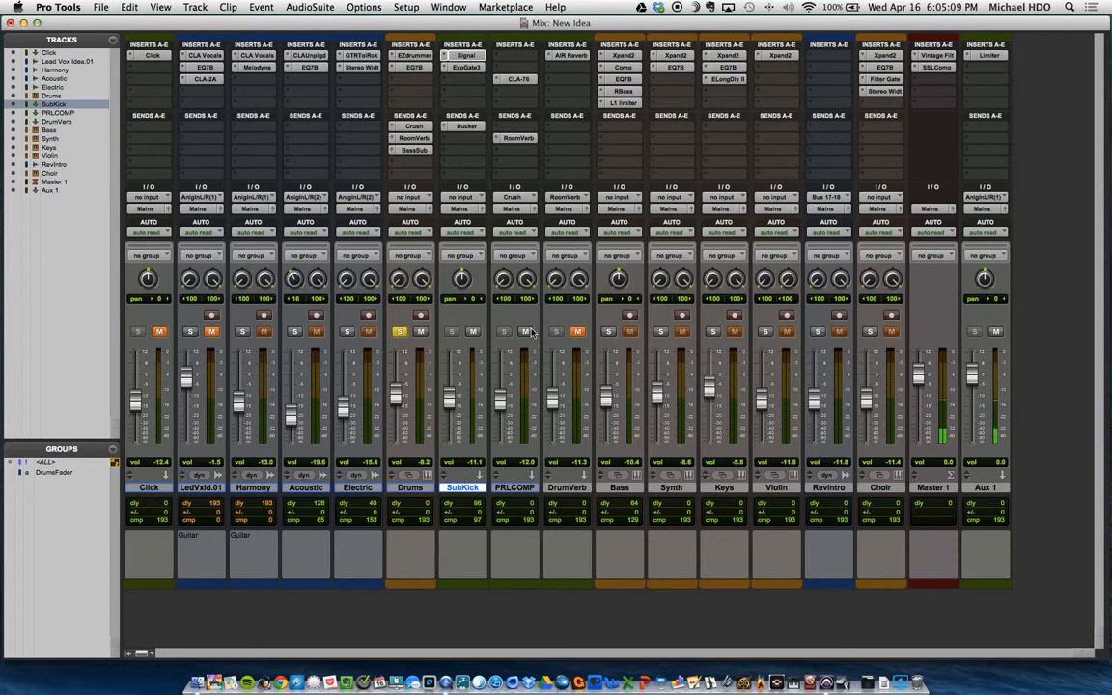
{"action": "left_click", "coordinate": [519, 79]}
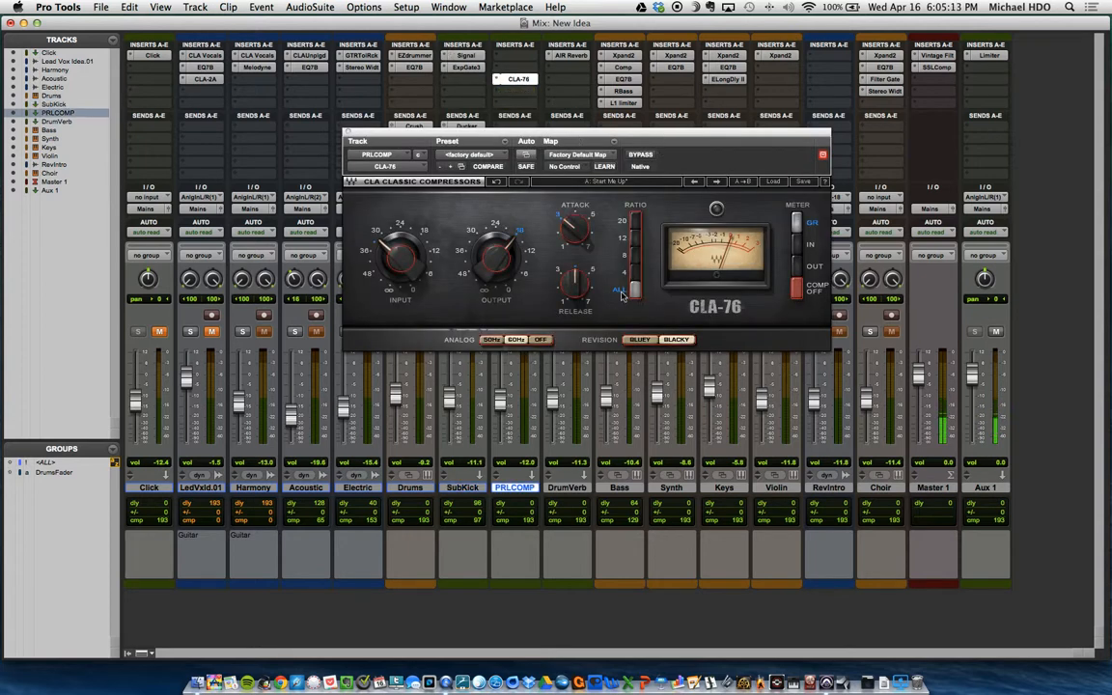
{"action": "left_click", "coordinate": [349, 133]}
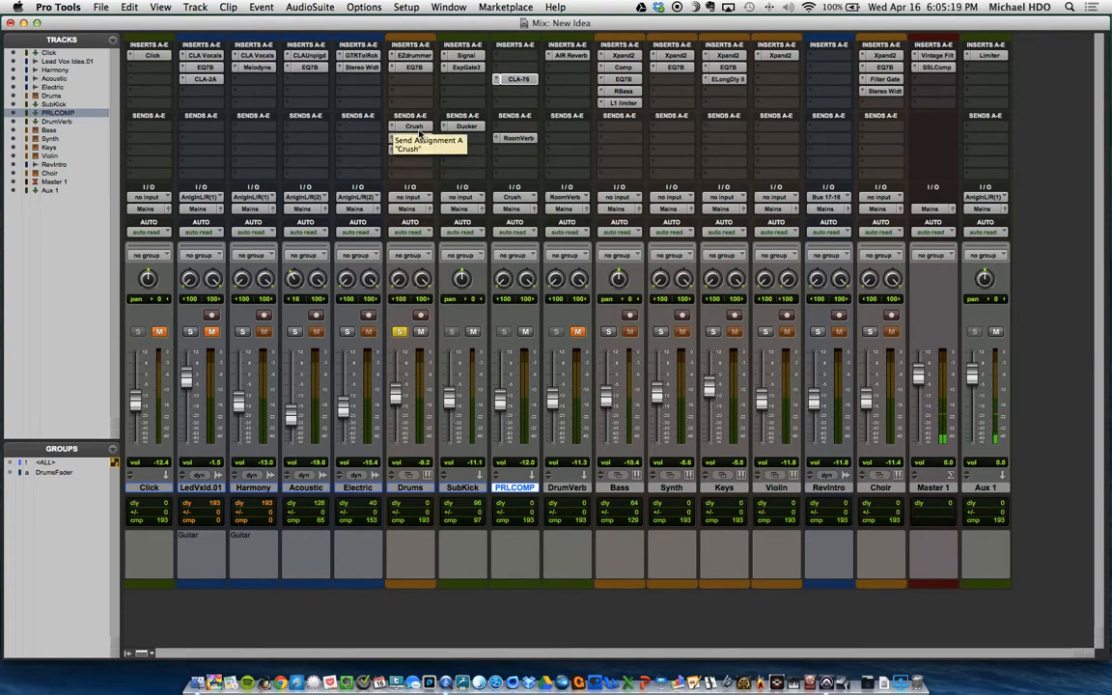
Step: Inspect the Crush send on the Drums track and close its fader window
{"action": "left_click", "coordinate": [413, 127]}
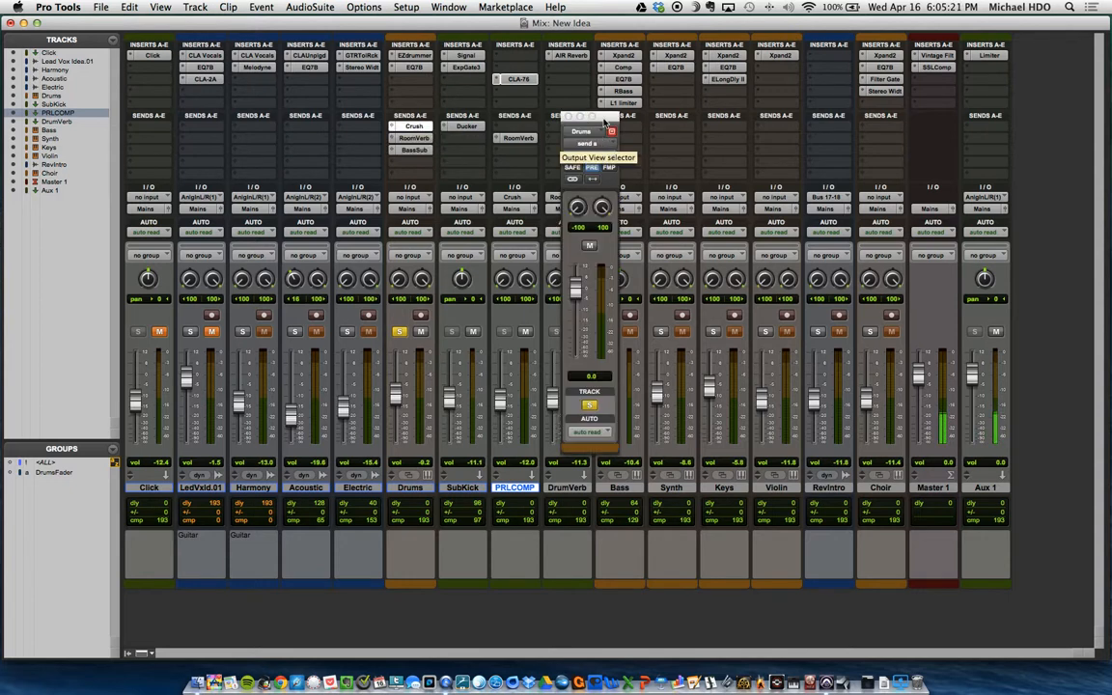
{"action": "left_click_drag", "start_coordinate": [603, 118], "coordinate": [606, 115]}
{"action": "left_click", "coordinate": [570, 115]}
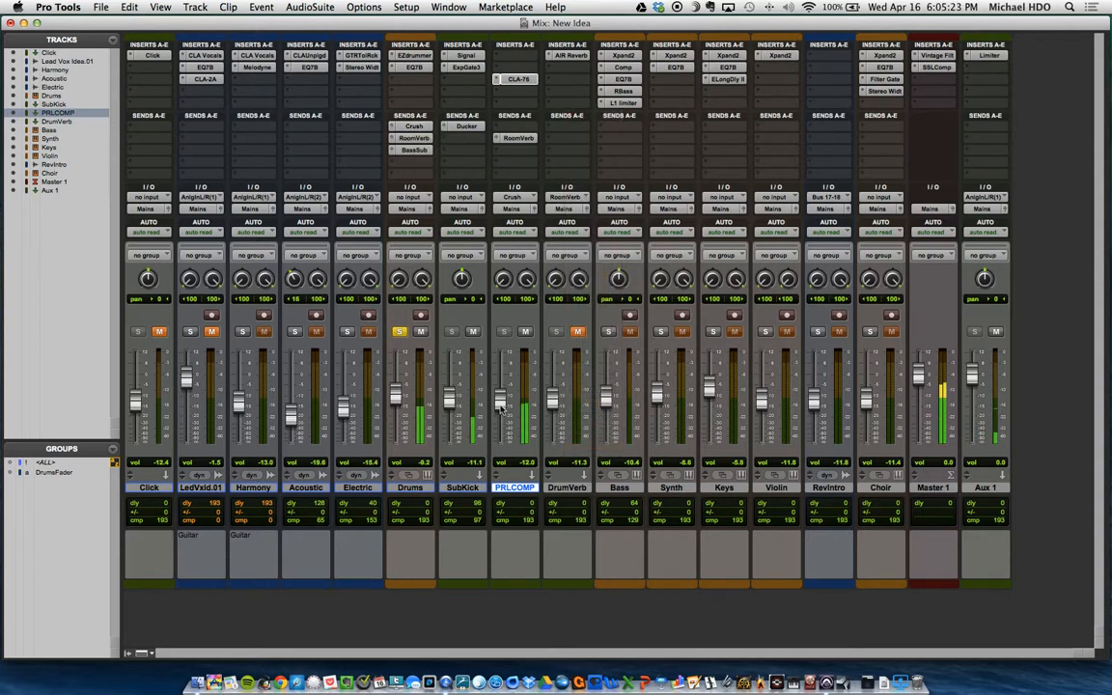
Step: Lower the PRLCOMP track's volume to -12.3 dB and toggle its mute to compare the drum sound
{"action": "mouse_move", "coordinate": [499, 401]}
{"action": "left_mouse_down"}
{"action": "mouse_move", "coordinate": [497, 388]}
{"action": "mouse_move", "coordinate": [499, 459]}
{"action": "mouse_move", "coordinate": [503, 410]}
{"action": "left_mouse_up"}
{"action": "left_click", "coordinate": [526, 332]}
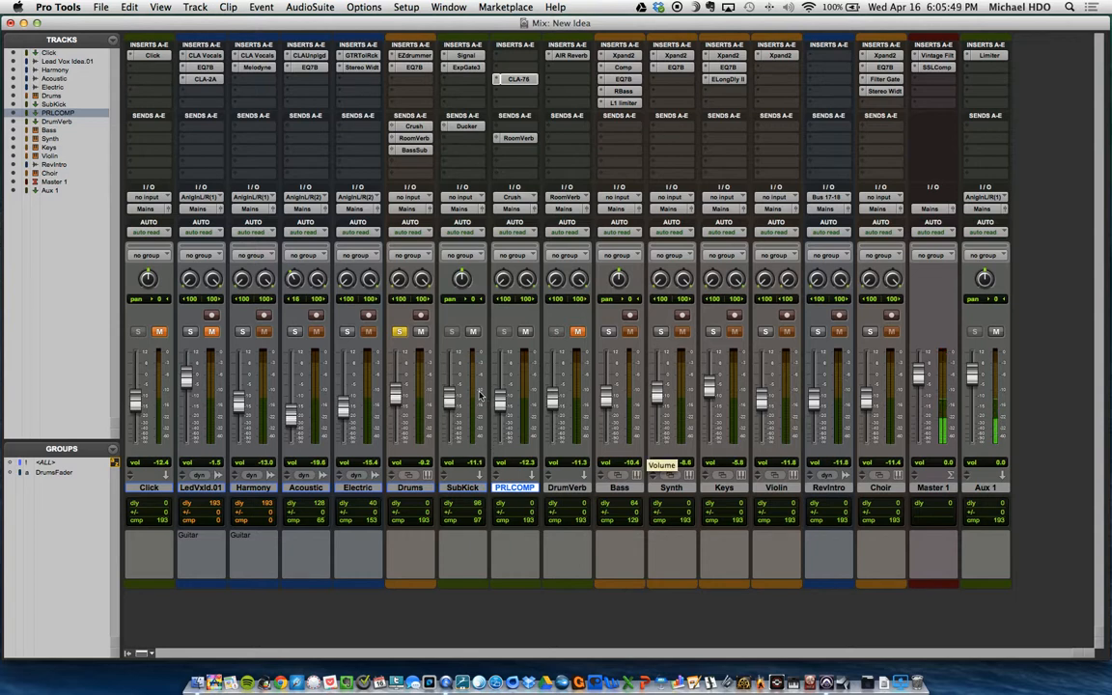
Step: Review the EQ 3 7-Band curve on the Drums track again, then close the plug-in
{"action": "left_click", "coordinate": [411, 67]}
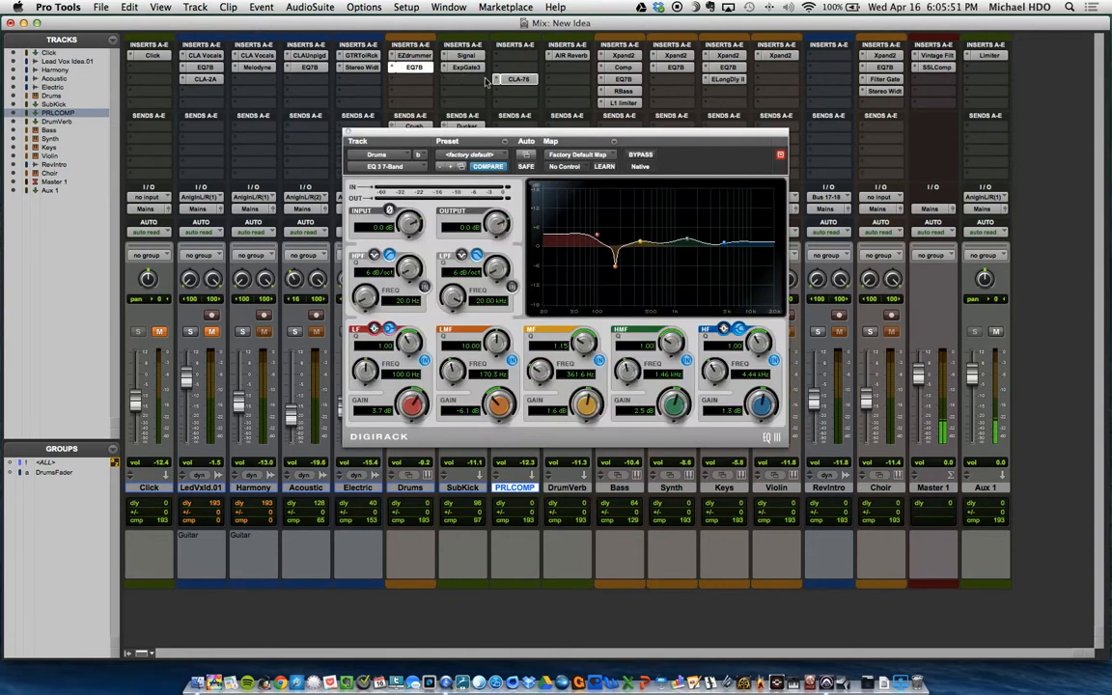
{"action": "left_click", "coordinate": [347, 134]}
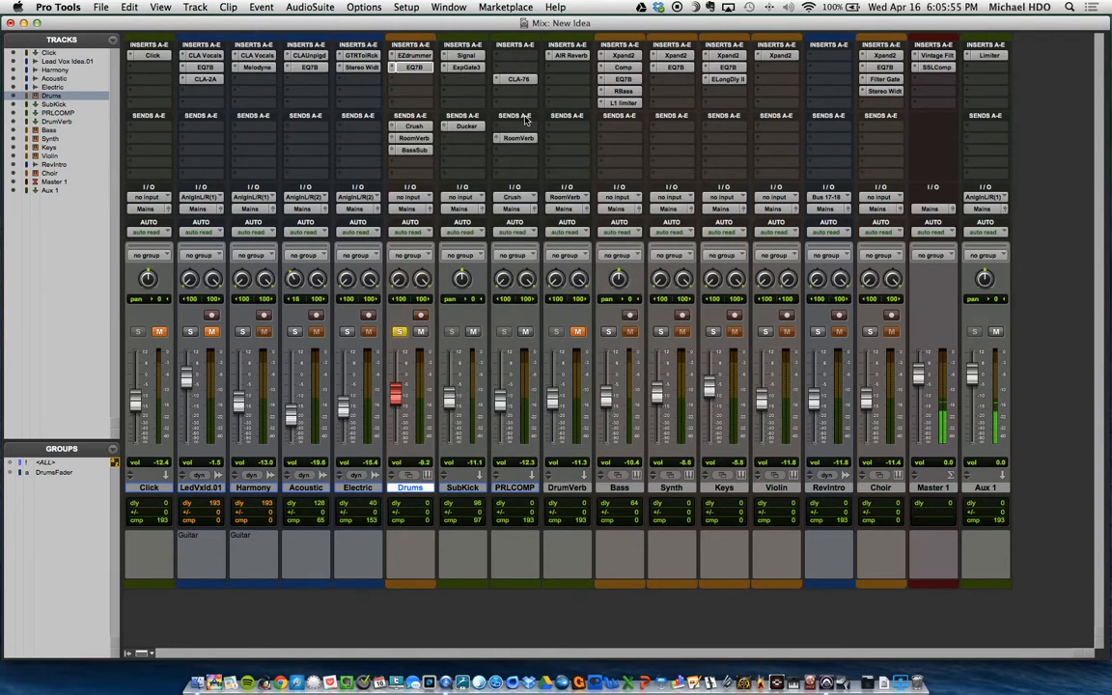
Step: Inspect the AIR Reverb pre-delay, room size, reverb time and mix settings on the DrumVerb track
{"action": "left_click", "coordinate": [421, 316]}
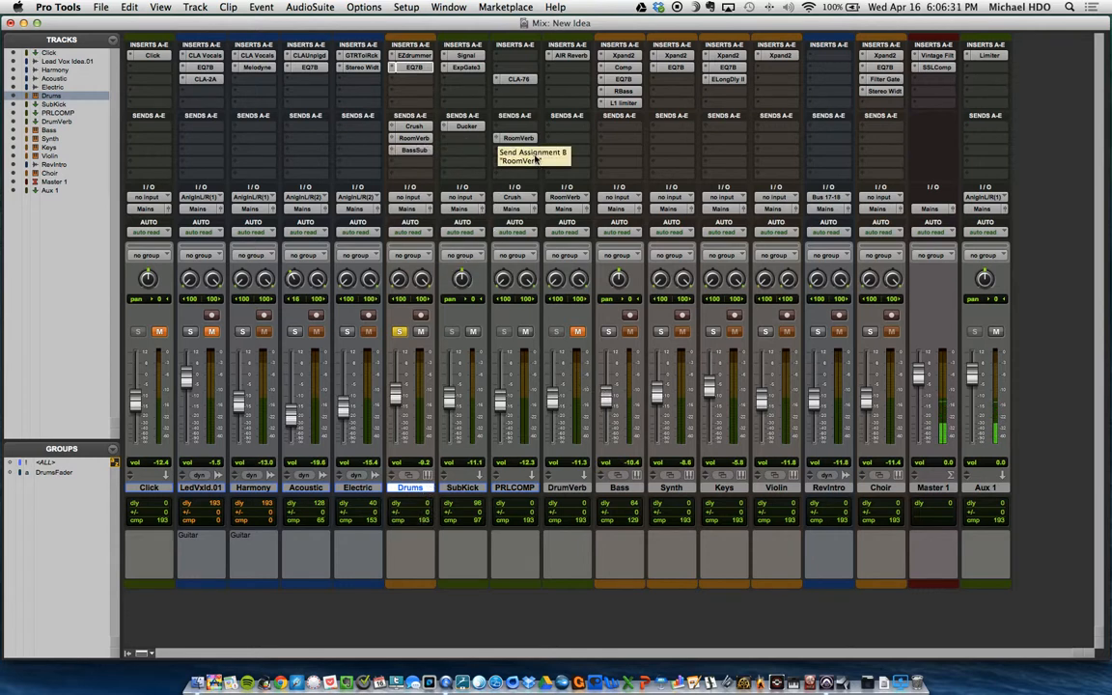
{"action": "left_click", "coordinate": [574, 56]}
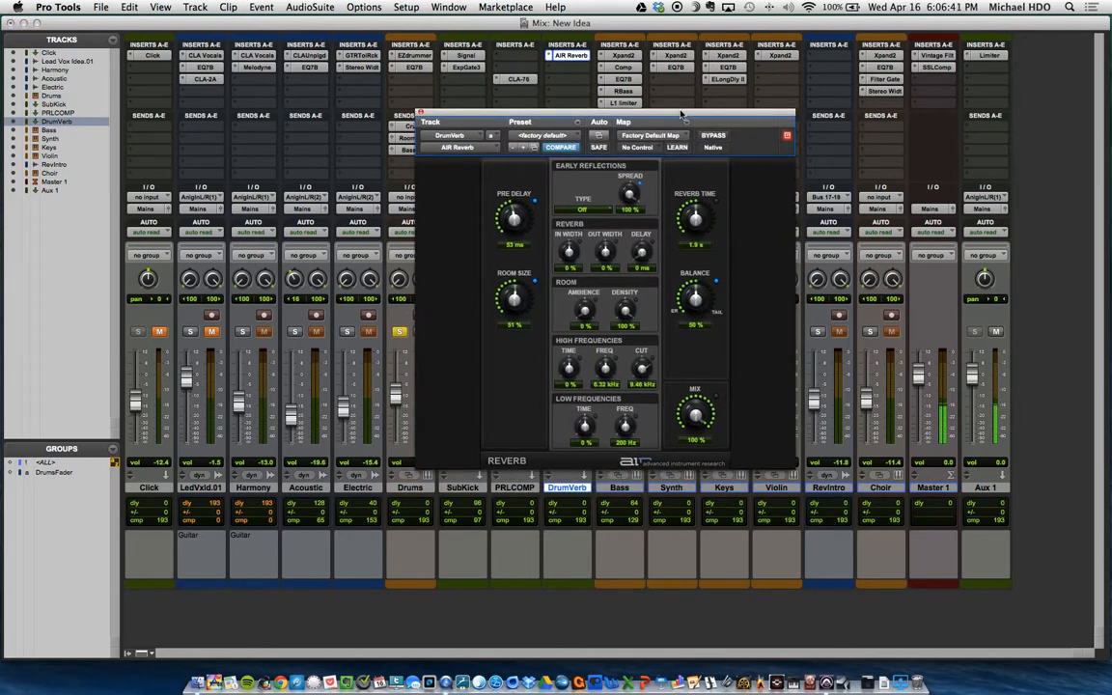
{"action": "left_click_drag", "start_coordinate": [681, 115], "coordinate": [664, 104]}
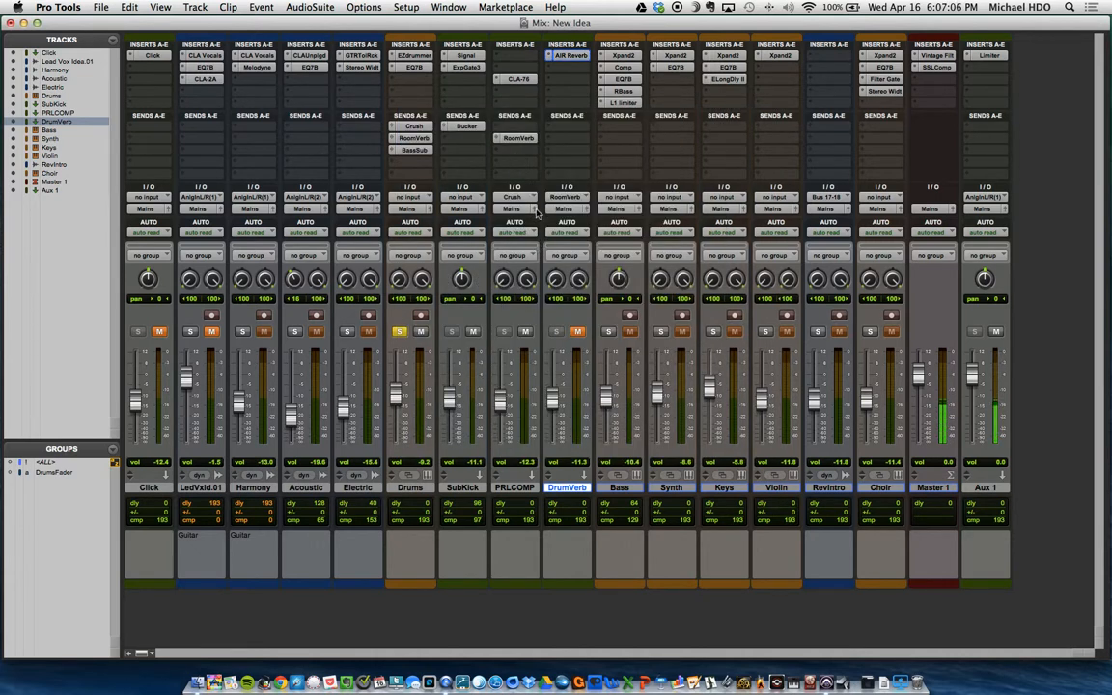
Step: Mute the Drums and SubKick tracks and set the PRLCOMP volume to -12.0 dB
{"action": "left_click", "coordinate": [421, 332]}
{"action": "left_click", "coordinate": [474, 334]}
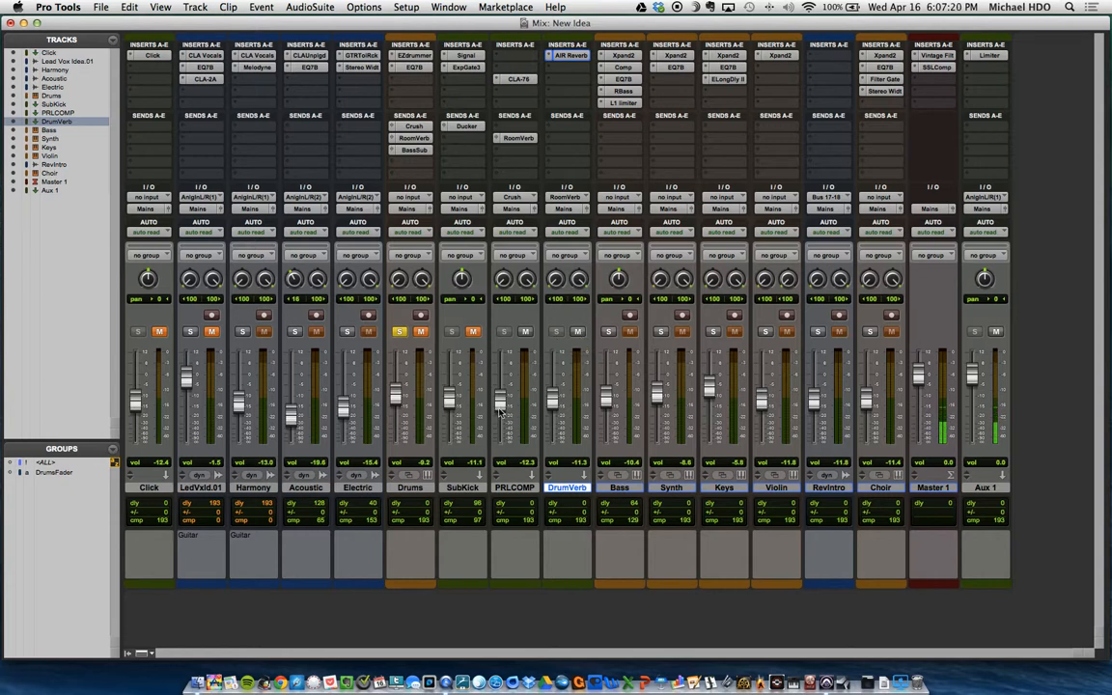
{"action": "mouse_move", "coordinate": [500, 409]}
{"action": "left_mouse_down"}
{"action": "mouse_move", "coordinate": [505, 401]}
{"action": "mouse_move", "coordinate": [502, 409]}
{"action": "left_mouse_up"}
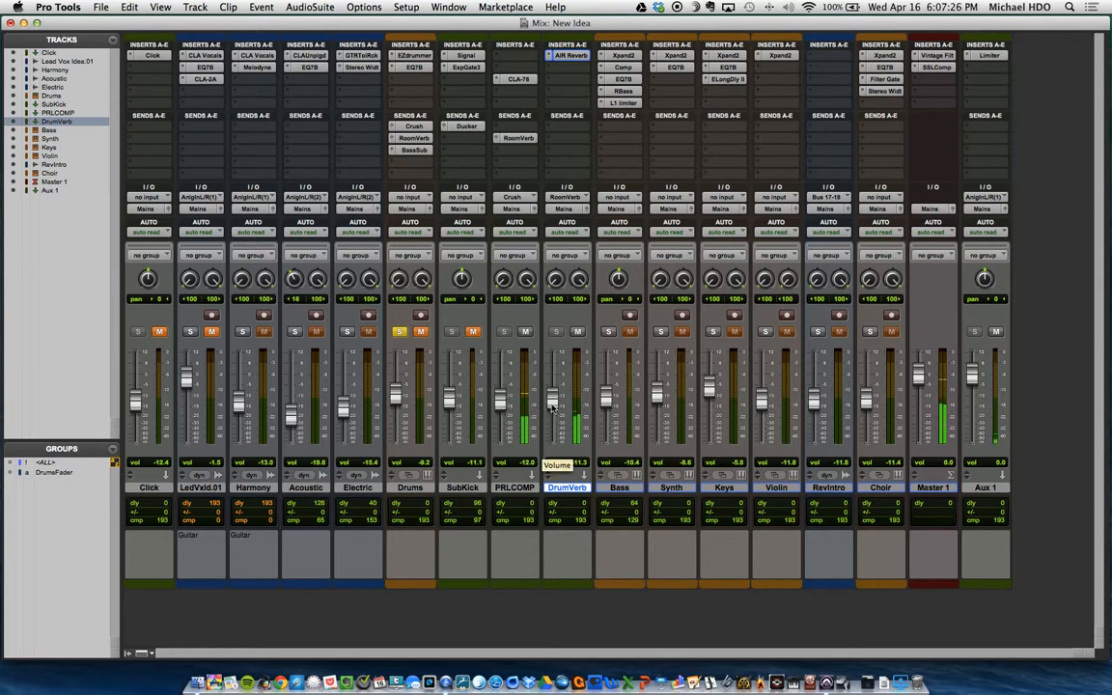
Step: Try different DrumVerb levels and settle on -13.2 dB, then clear the Drums solo and the SubKick mute
{"action": "mouse_move", "coordinate": [555, 405]}
{"action": "left_mouse_down"}
{"action": "mouse_move", "coordinate": [556, 393]}
{"action": "mouse_move", "coordinate": [555, 407]}
{"action": "left_mouse_up"}
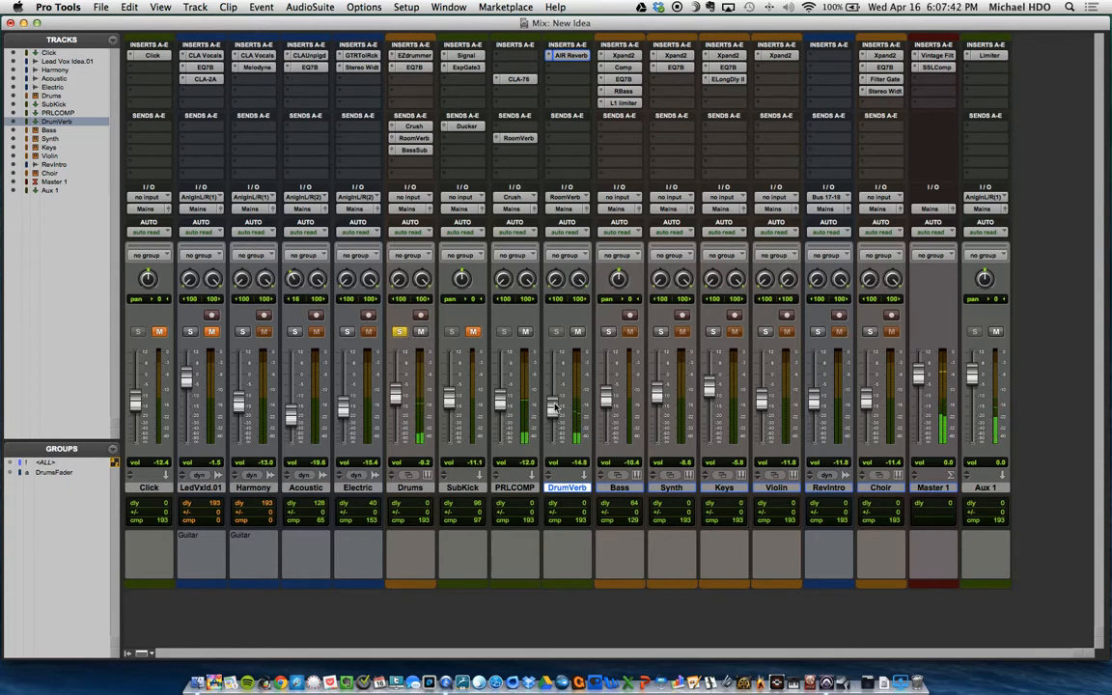
{"action": "left_click_drag", "start_coordinate": [554, 402], "coordinate": [554, 400]}
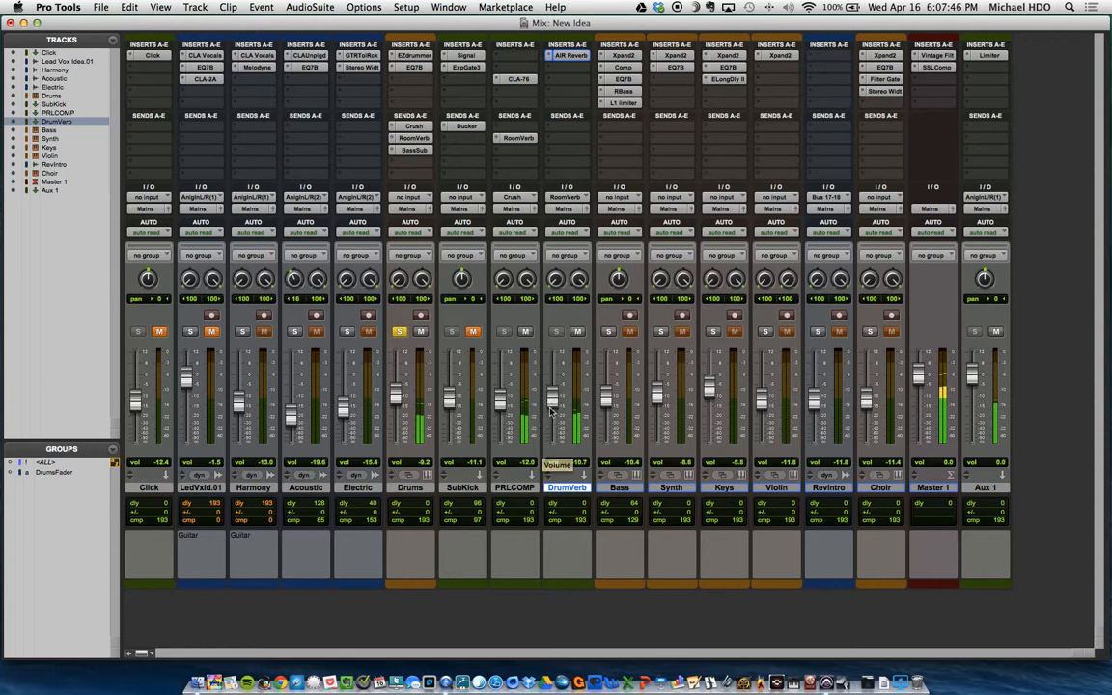
{"action": "left_click_drag", "start_coordinate": [553, 405], "coordinate": [552, 413]}
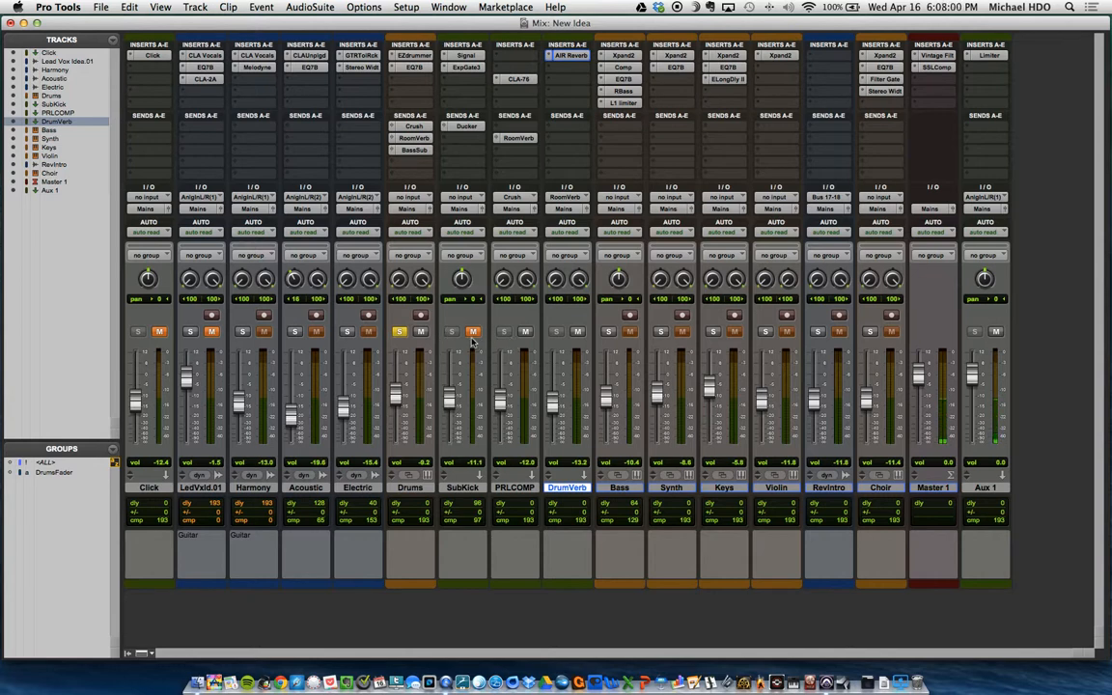
{"action": "left_click", "coordinate": [400, 332]}
{"action": "left_click", "coordinate": [473, 332]}
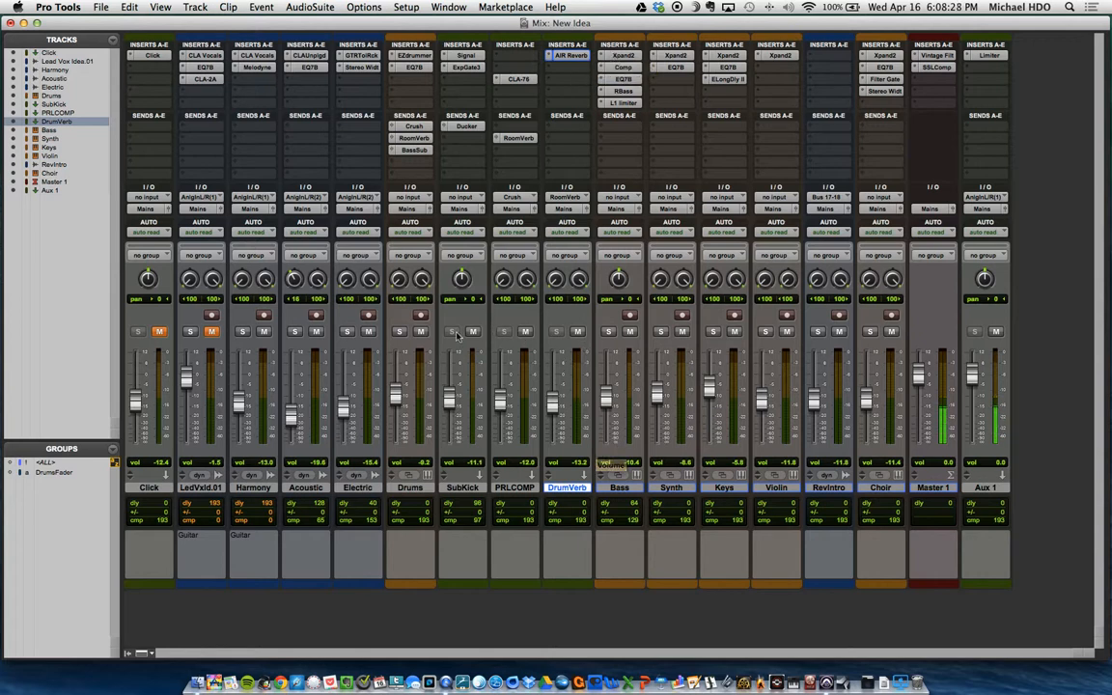
Step: Solo the Bass track at -8.3 dB with the SubKick, PRLCOMP and DrumVerb tracks muted
{"action": "left_click", "coordinate": [608, 332]}
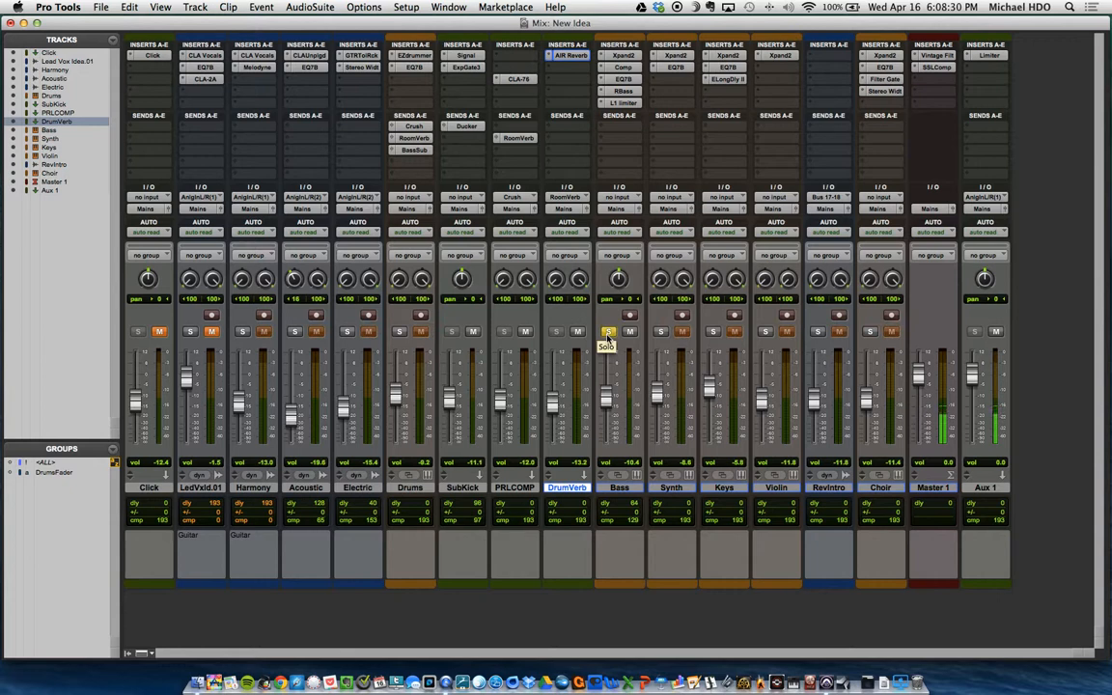
{"action": "left_click", "coordinate": [474, 332]}
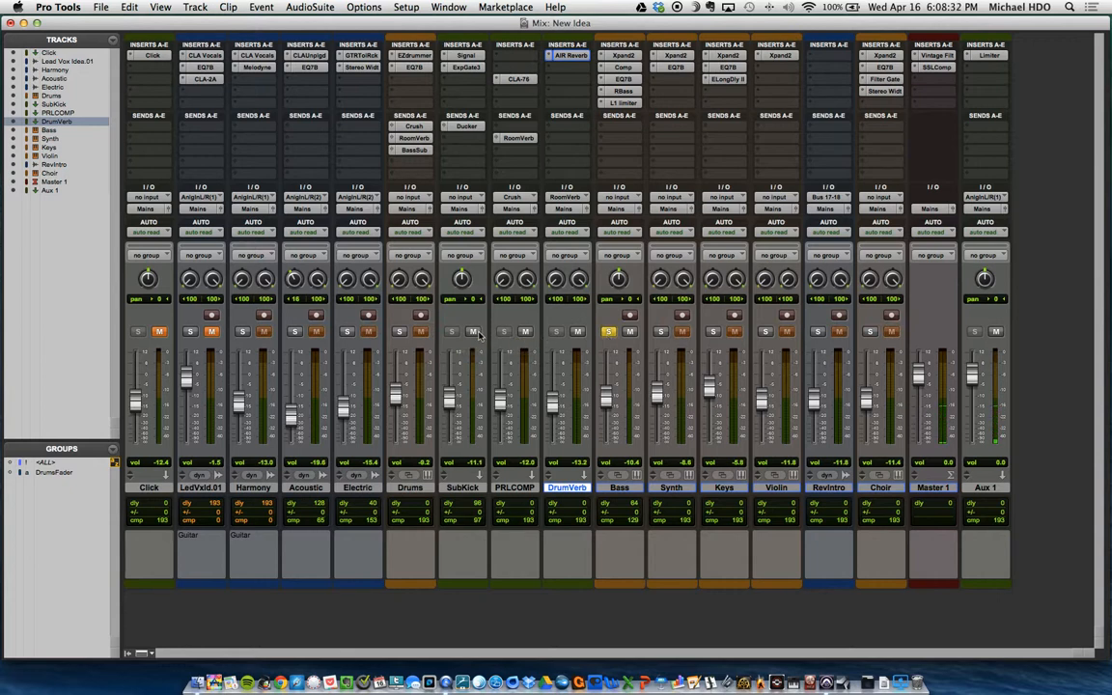
{"action": "left_click", "coordinate": [525, 332]}
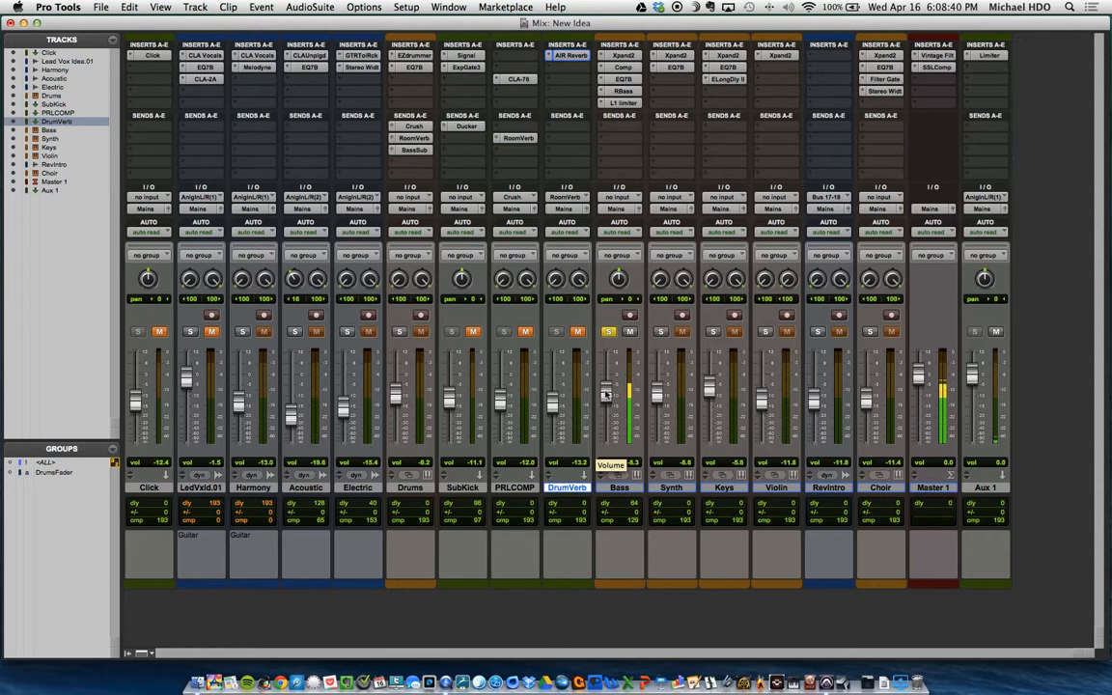
Step: Glance at the clips in the Edit window, then inspect the Bass track's Compressor and its Ducker key input in the Mix window
{"action": "key", "text": "super+equal"}
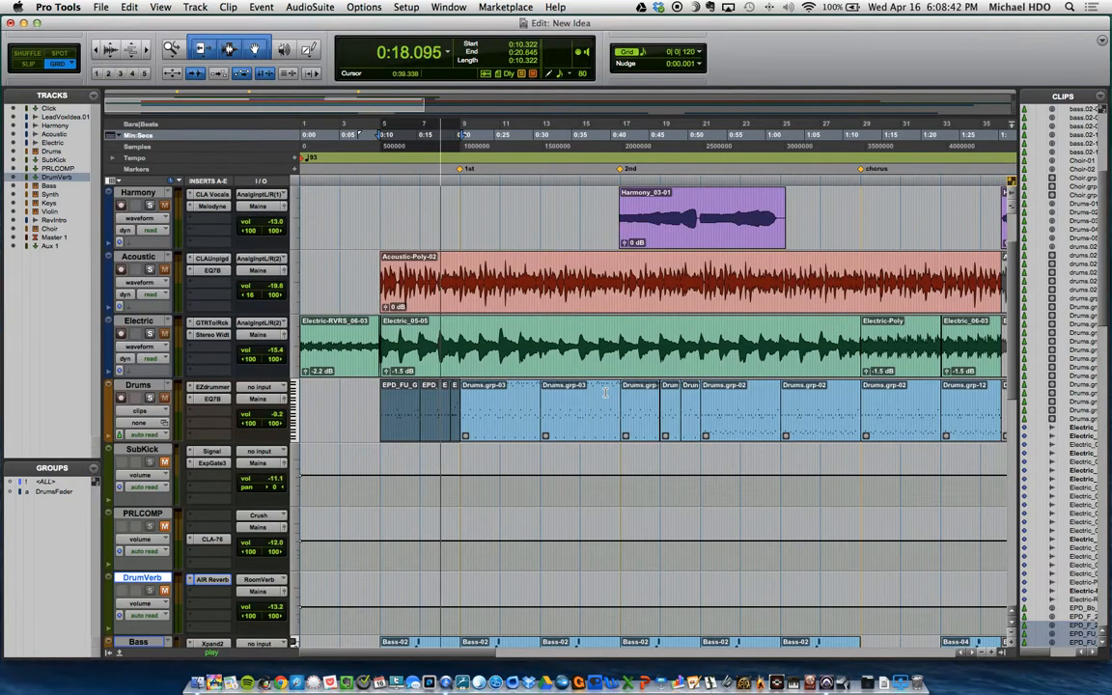
{"action": "key", "text": "super+equal"}
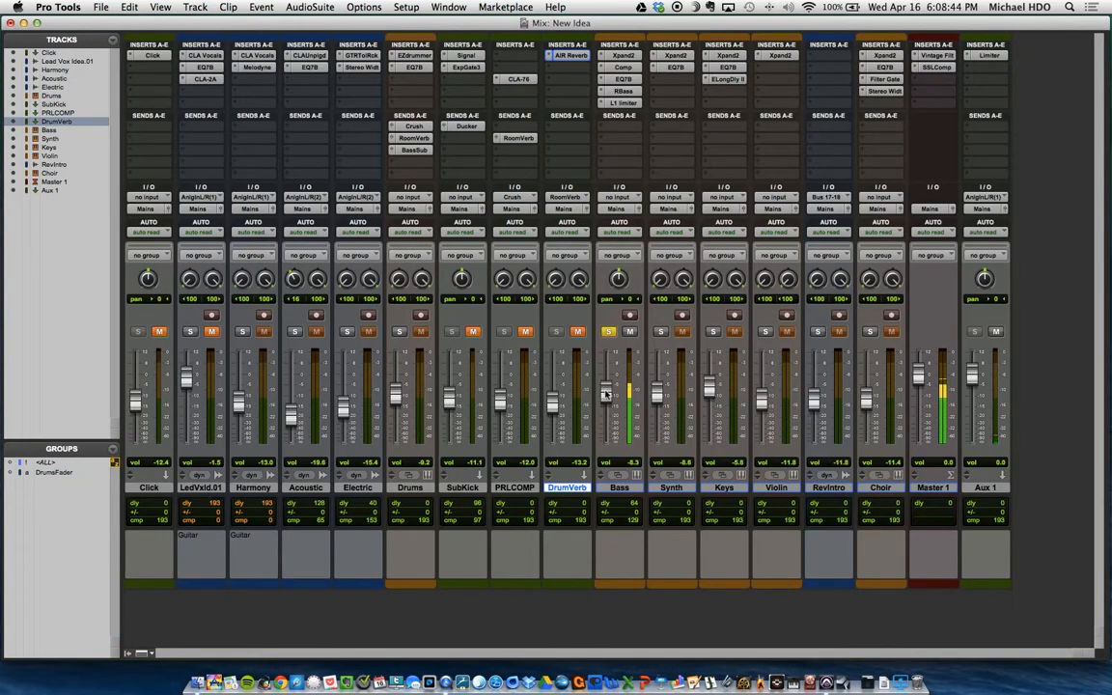
{"action": "left_click", "coordinate": [625, 68]}
{"action": "left_click_drag", "start_coordinate": [642, 102], "coordinate": [705, 67]}
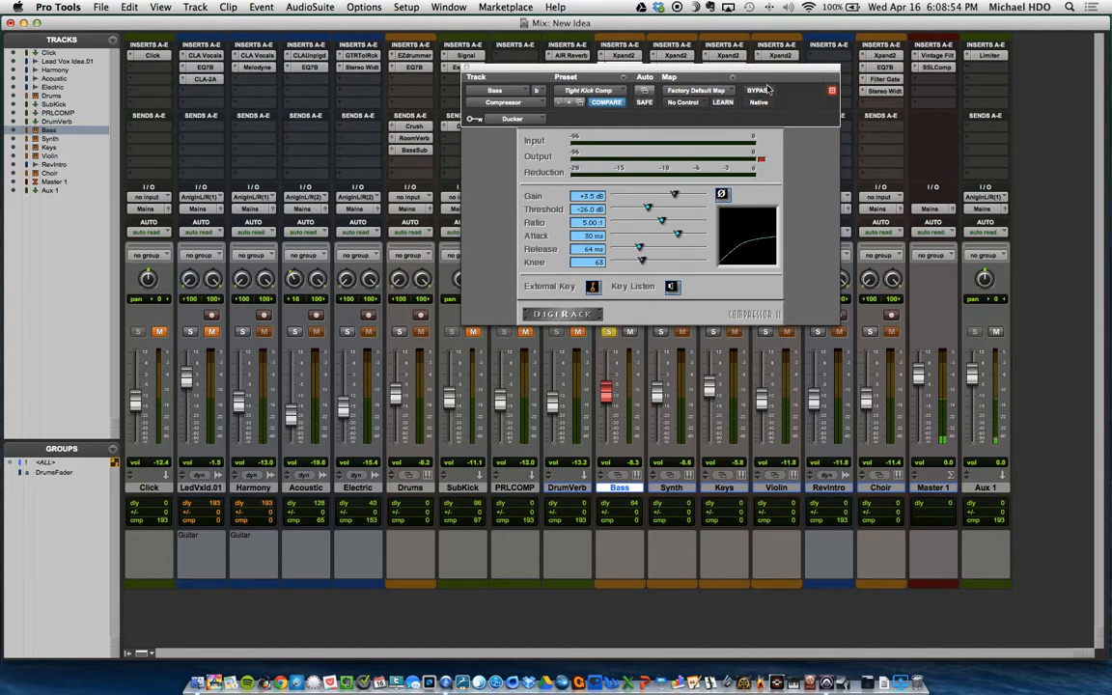
{"action": "left_click_drag", "start_coordinate": [768, 72], "coordinate": [900, 46]}
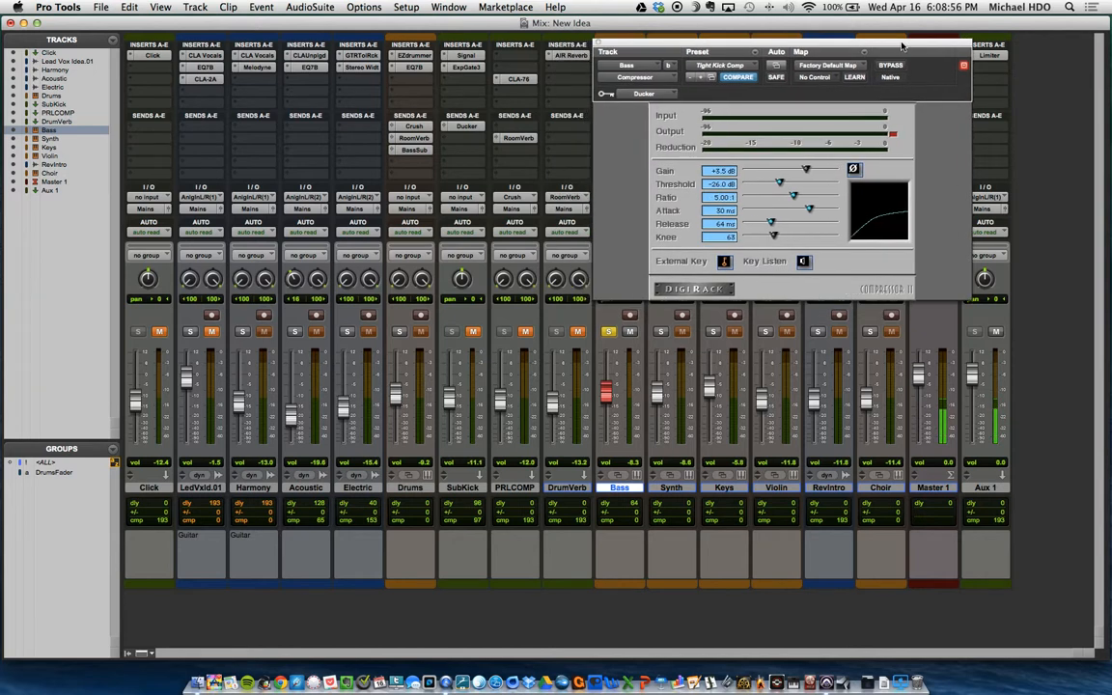
{"action": "left_click_drag", "start_coordinate": [803, 48], "coordinate": [818, 55]}
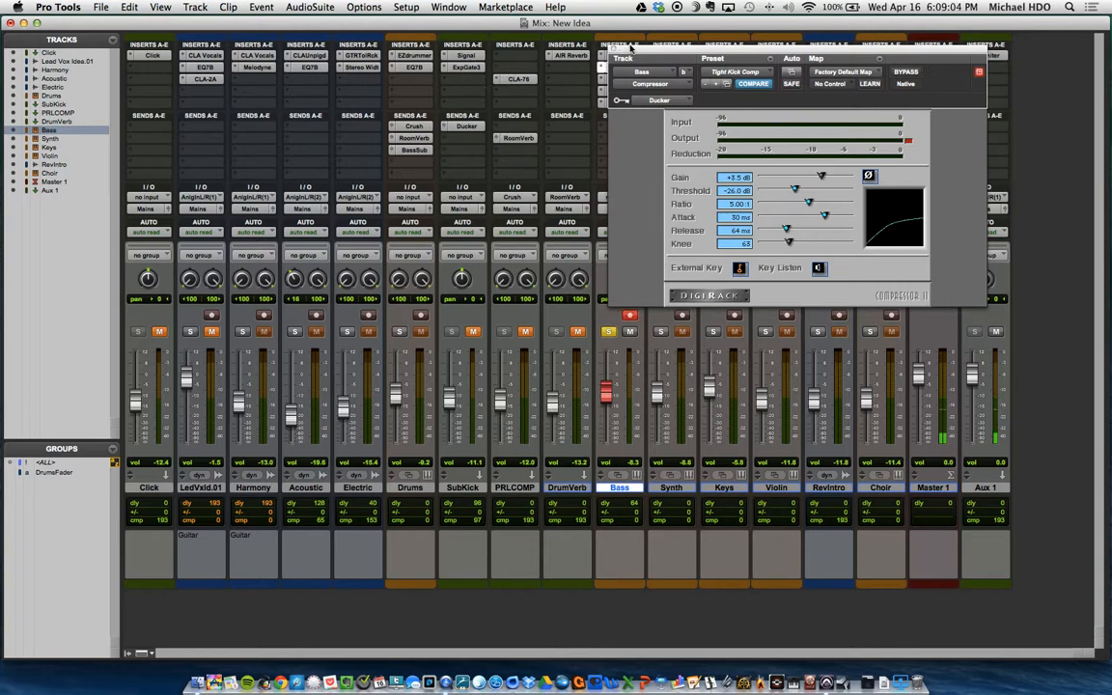
{"action": "left_click_drag", "start_coordinate": [630, 46], "coordinate": [644, 49]}
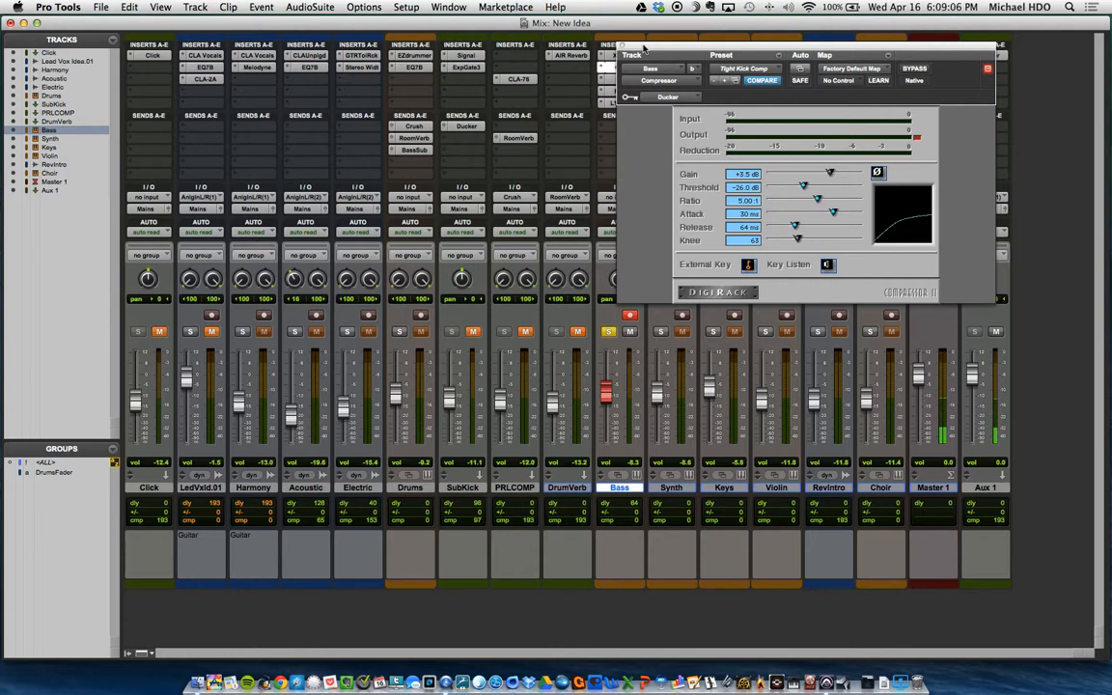
Step: Inspect the Expander/Gate on the SubKick track and its BassSub key input, then close the plug-in
{"action": "left_click", "coordinate": [466, 67]}
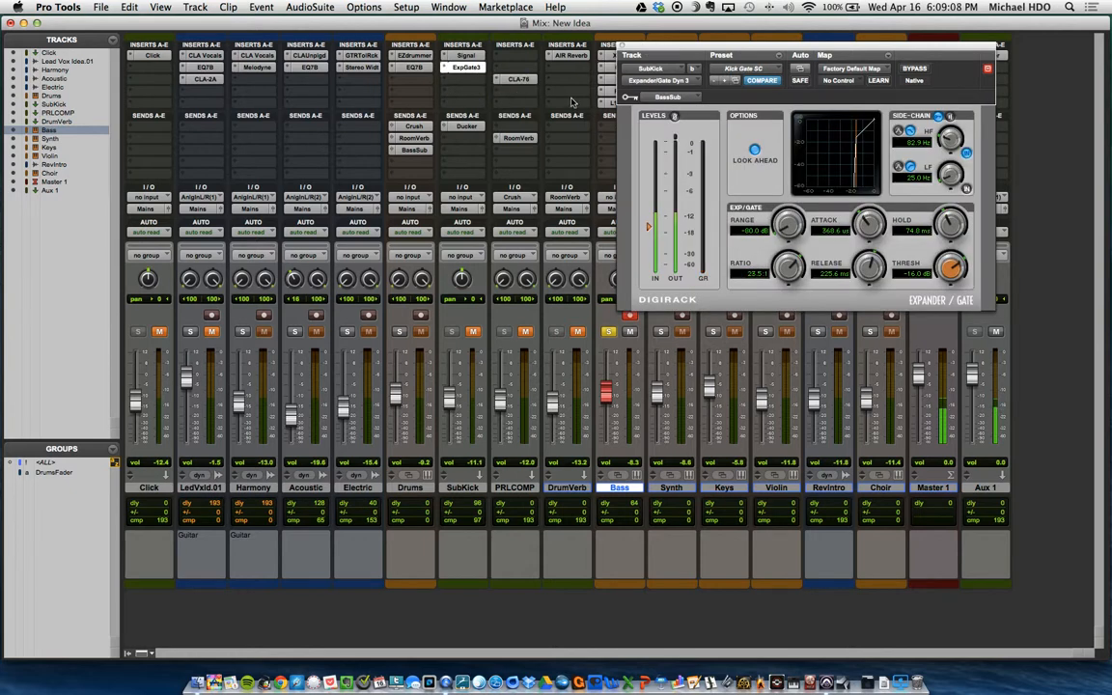
{"action": "left_click", "coordinate": [624, 49]}
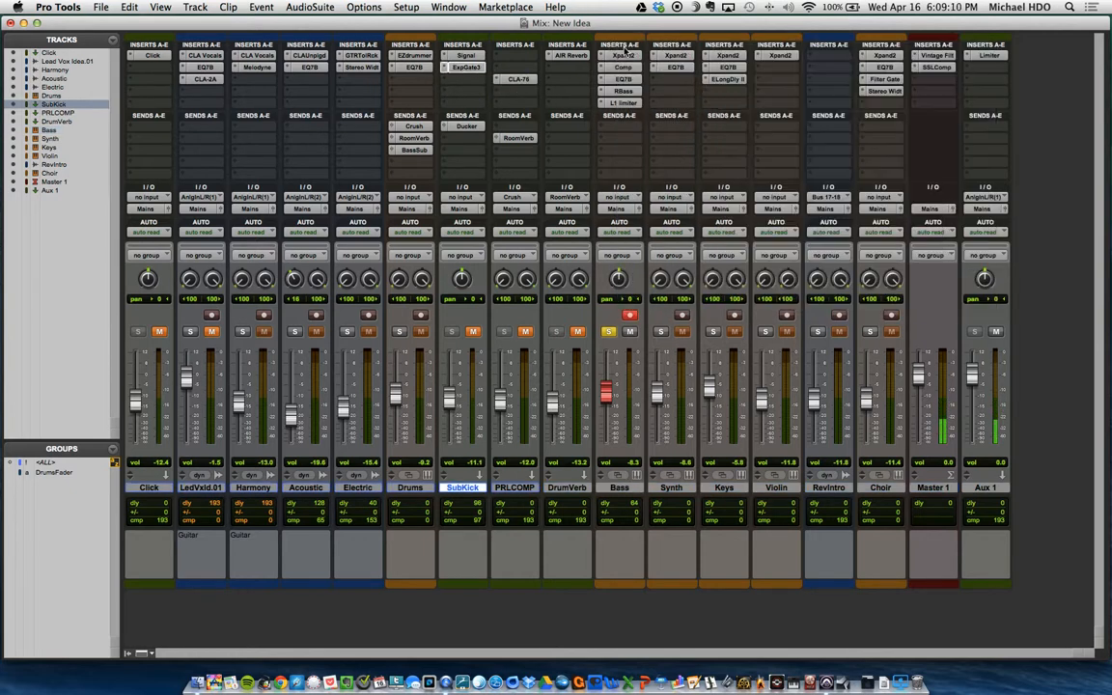
Step: Reopen the Bass track's Compressor, solo Drums alongside Bass to check the ducking, then close the plug-in
{"action": "left_click", "coordinate": [623, 68]}
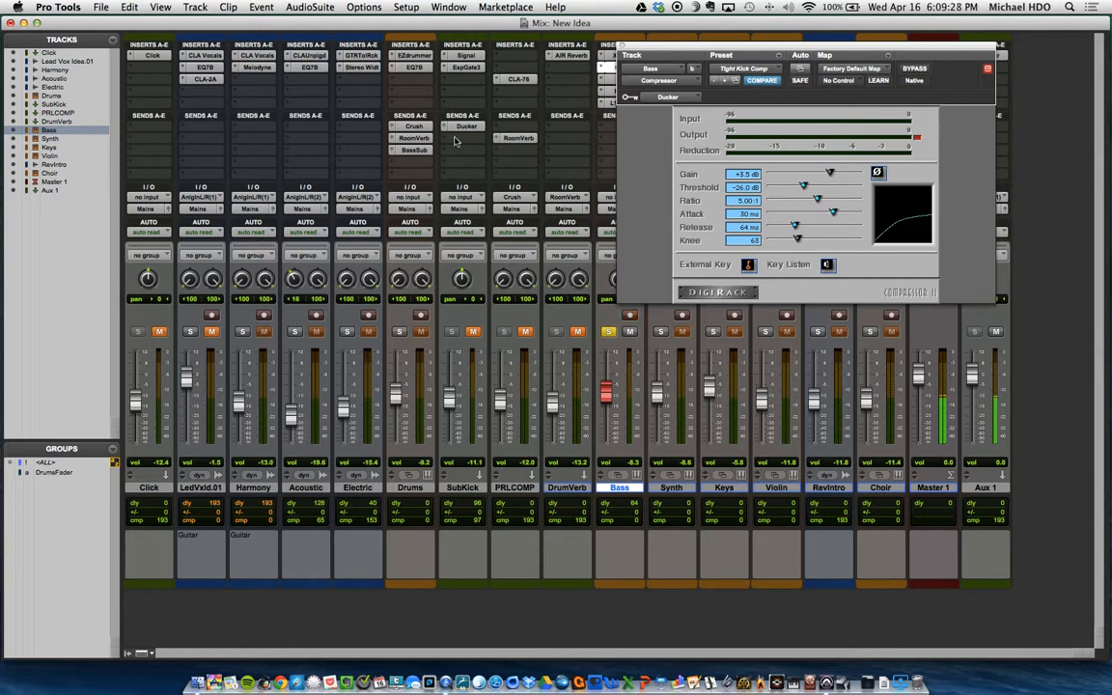
{"action": "left_click_drag", "start_coordinate": [659, 54], "coordinate": [639, 62]}
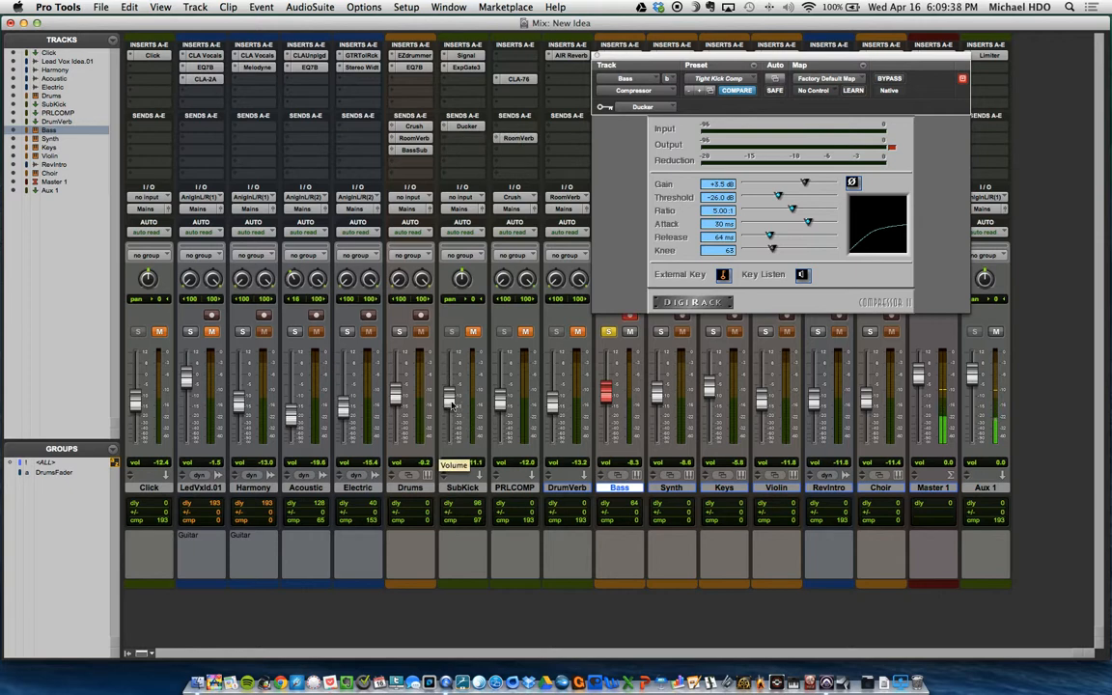
{"action": "left_click_drag", "start_coordinate": [643, 58], "coordinate": [541, 123]}
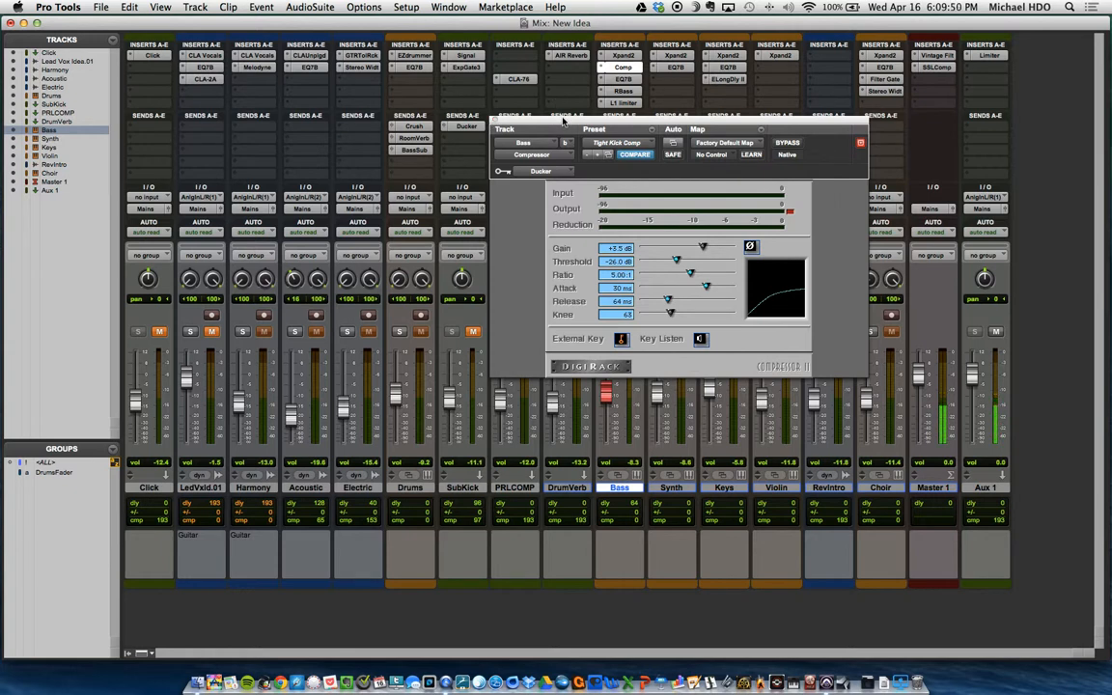
{"action": "left_click_drag", "start_coordinate": [562, 119], "coordinate": [541, 140]}
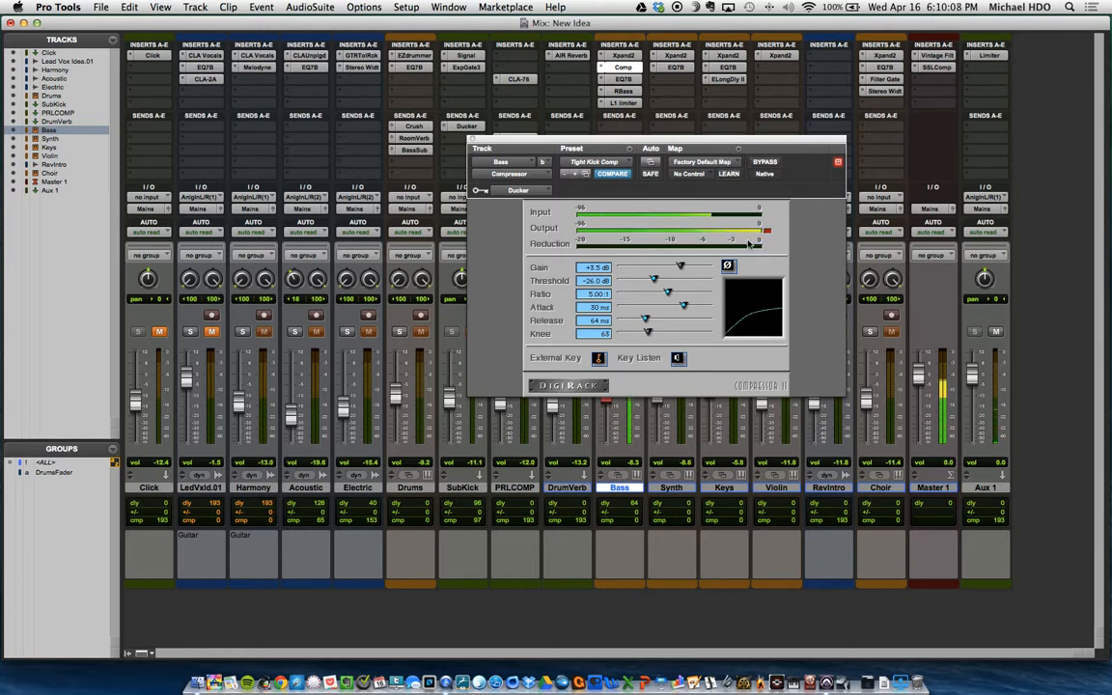
{"action": "left_click", "coordinate": [400, 331]}
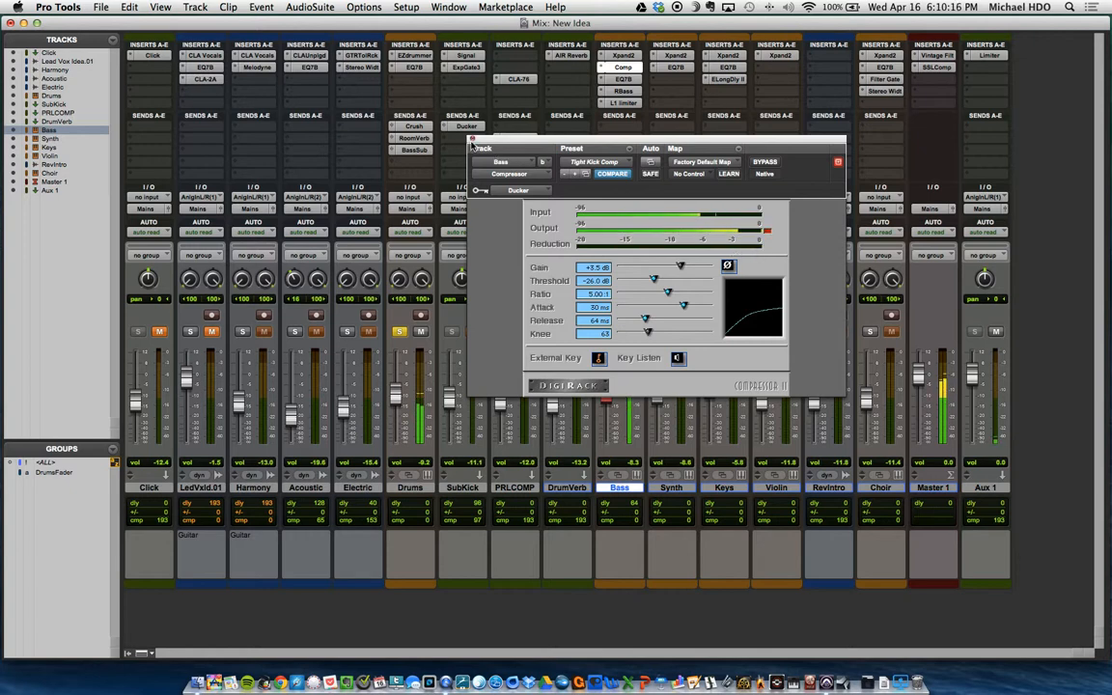
{"action": "left_click", "coordinate": [474, 142]}
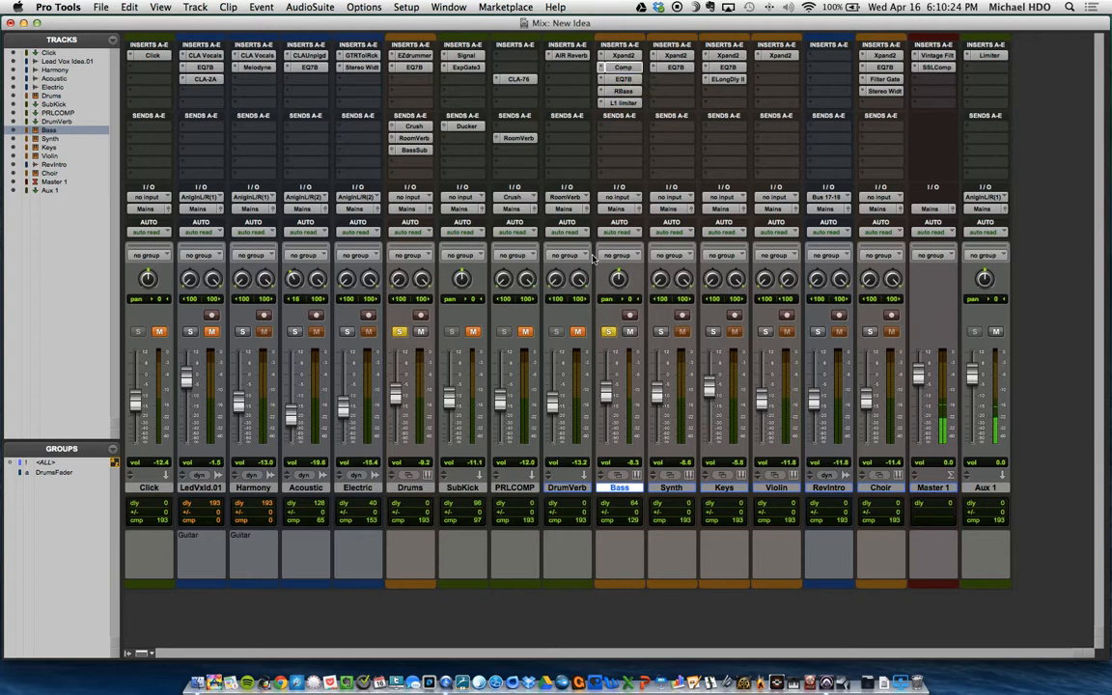
Step: Examine the low-mid cut in the Bass track's EQ 3 7-Band, then close the plug-in
{"action": "left_click", "coordinate": [623, 79]}
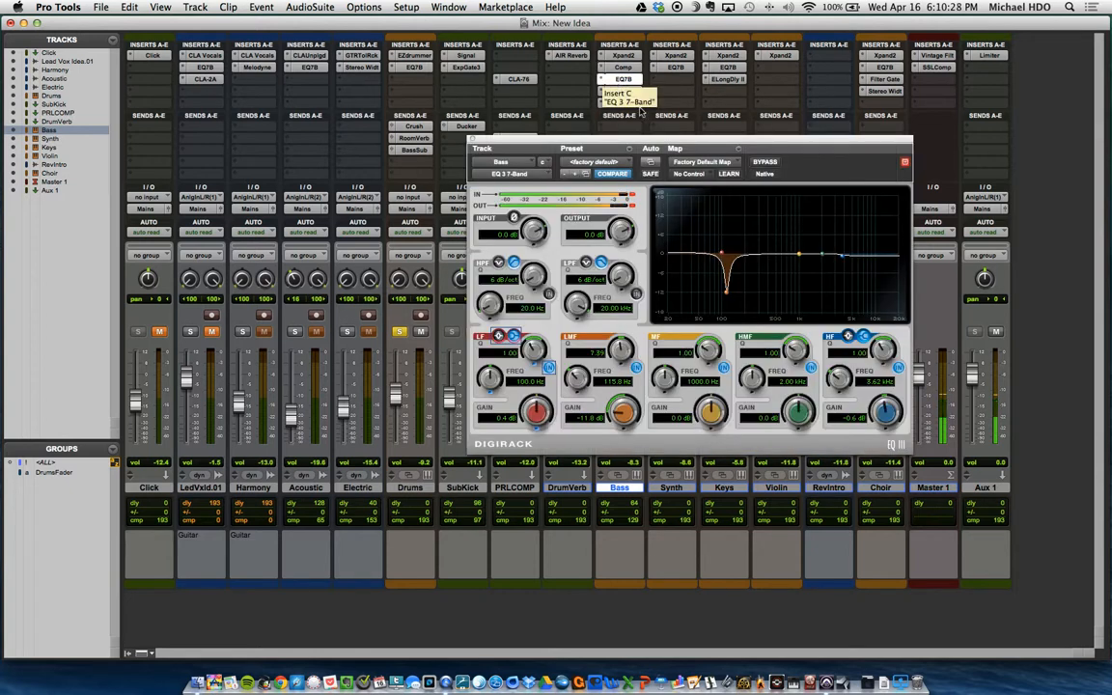
{"action": "left_click_drag", "start_coordinate": [651, 140], "coordinate": [499, 59]}
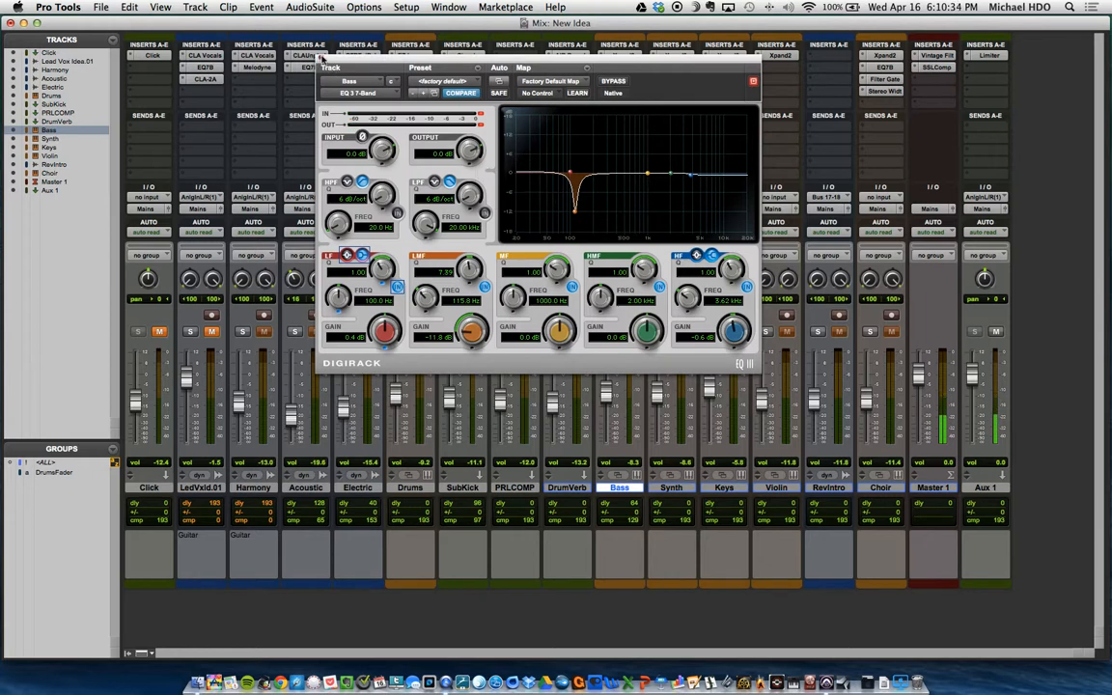
{"action": "left_click", "coordinate": [321, 58]}
Step: View the Bass track's L1 Limiter briefly, then examine the frequency, intensity and gain settings of its RBass plug-in
{"action": "left_click", "coordinate": [615, 98]}
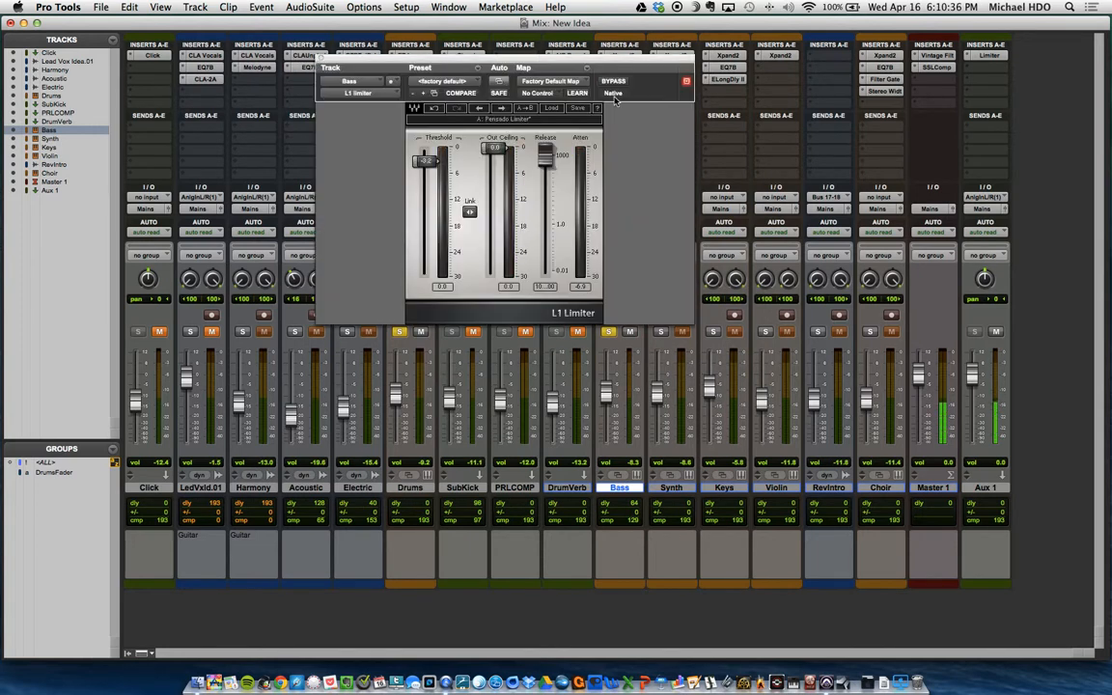
{"action": "left_click", "coordinate": [321, 58]}
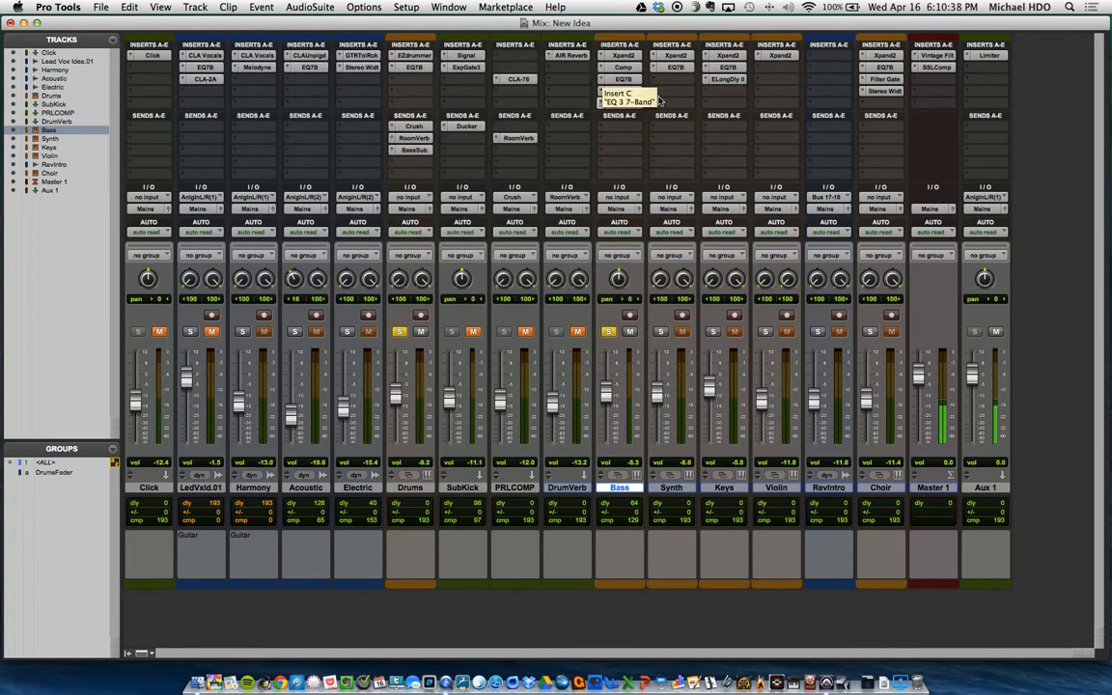
{"action": "left_click", "coordinate": [618, 90]}
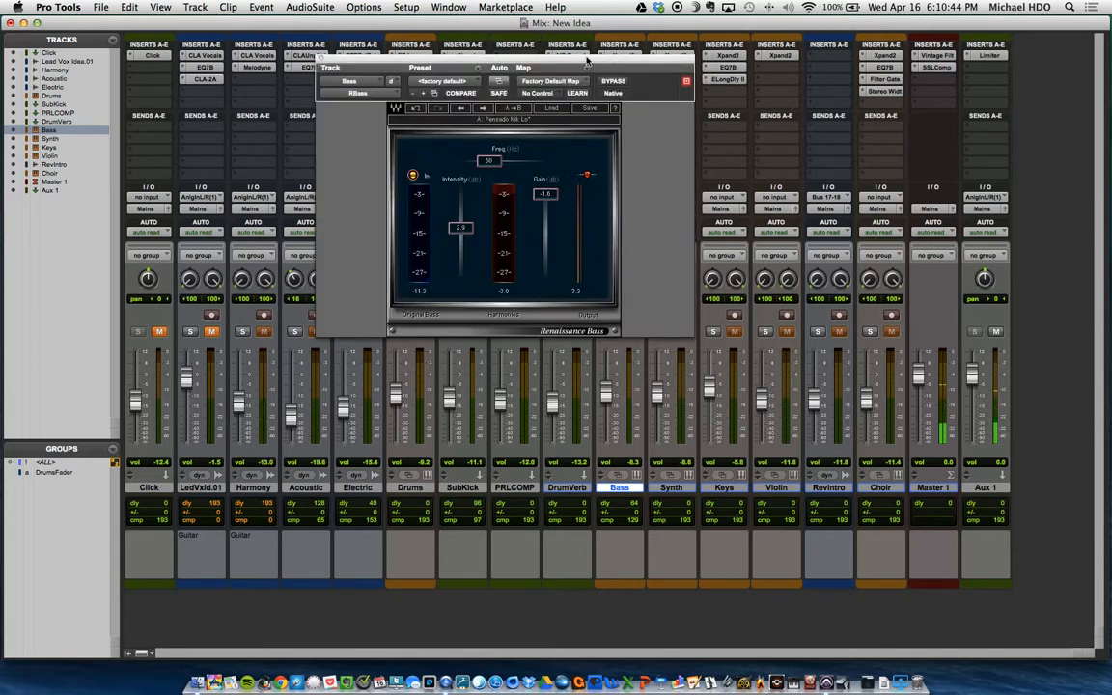
{"action": "left_click_drag", "start_coordinate": [529, 56], "coordinate": [526, 63]}
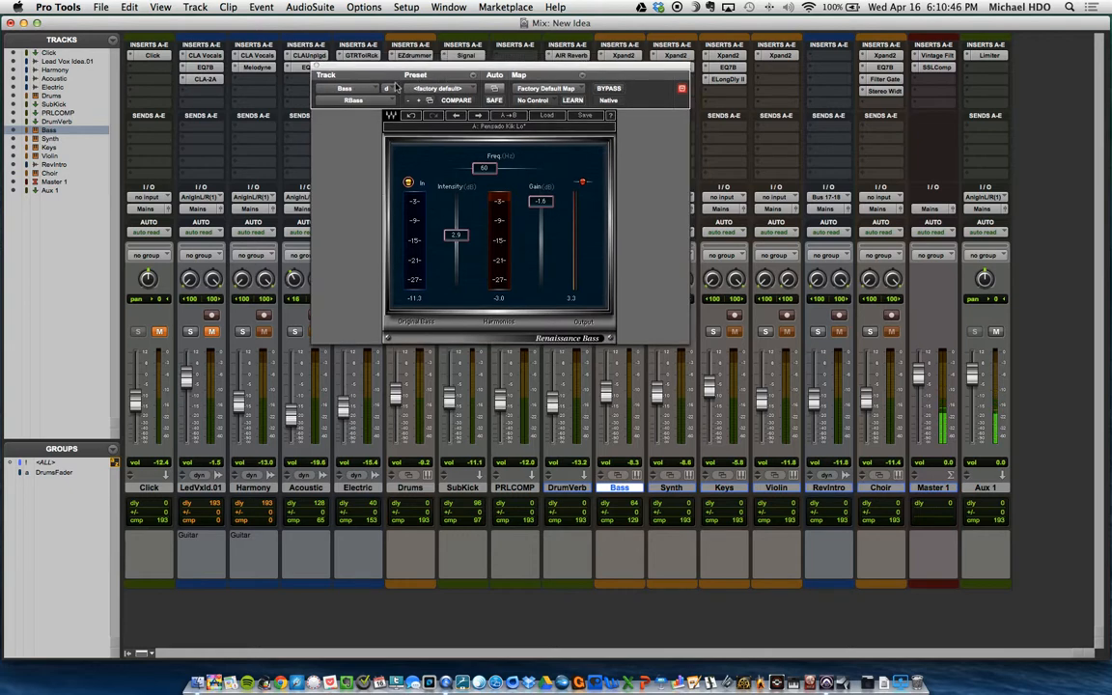
Step: Close the RBass plug-in, mute Drums, and compare the bass alone with its RBass insert bypassed and re-enabled
{"action": "left_click", "coordinate": [317, 68]}
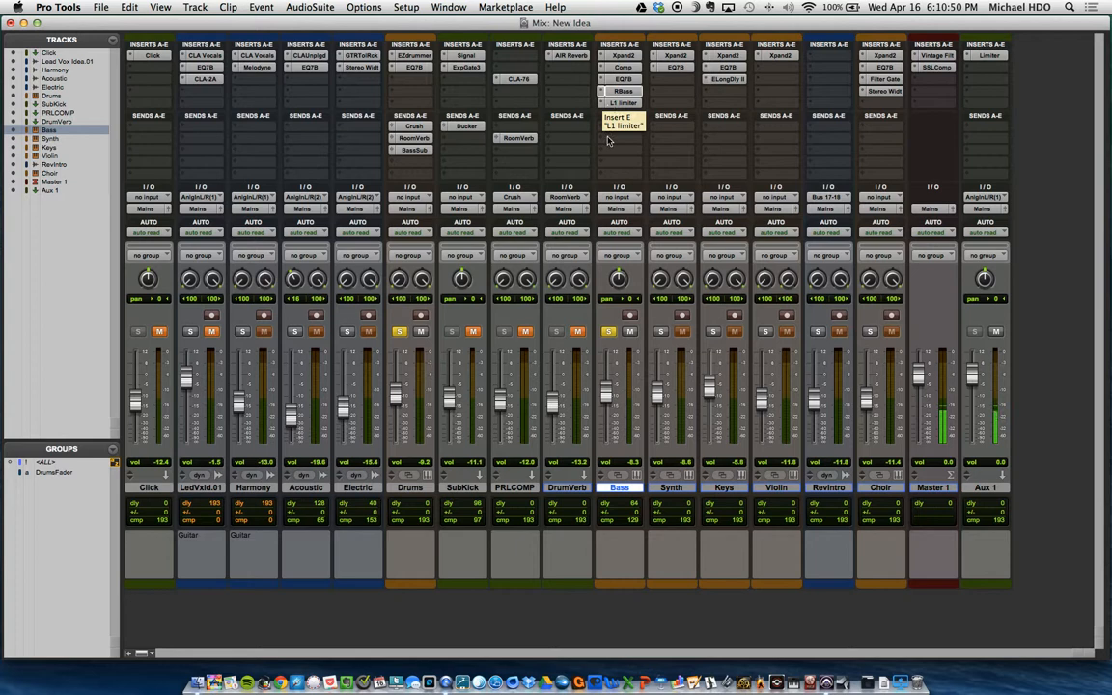
{"action": "left_click", "coordinate": [421, 334]}
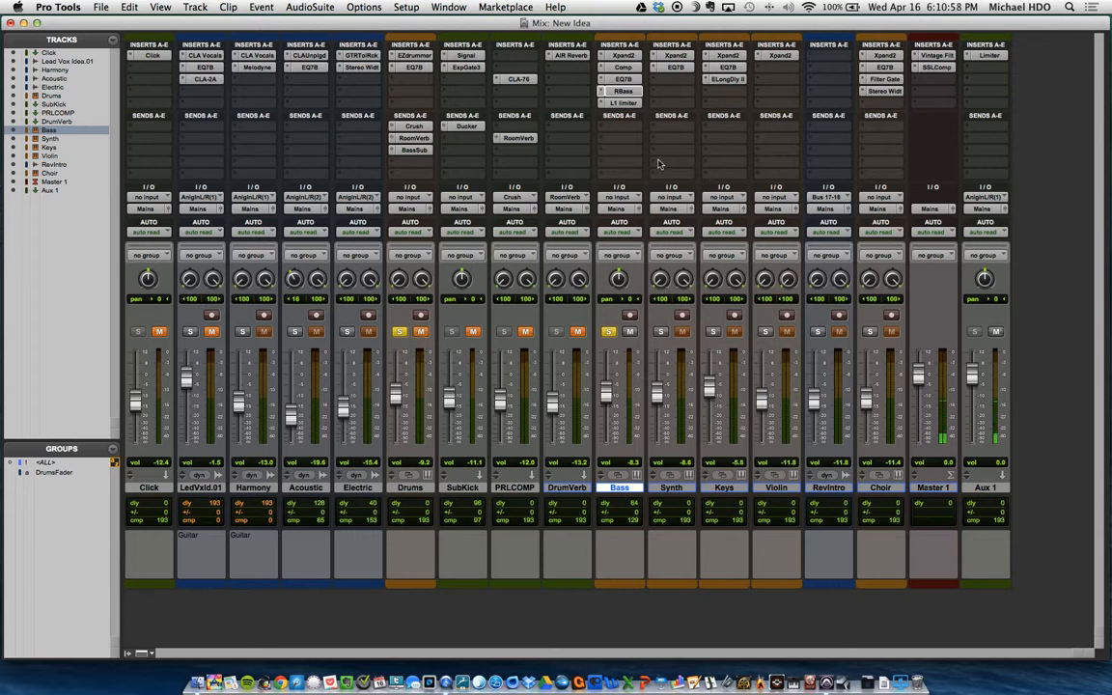
{"action": "left_click", "coordinate": [623, 94], "text": "super"}
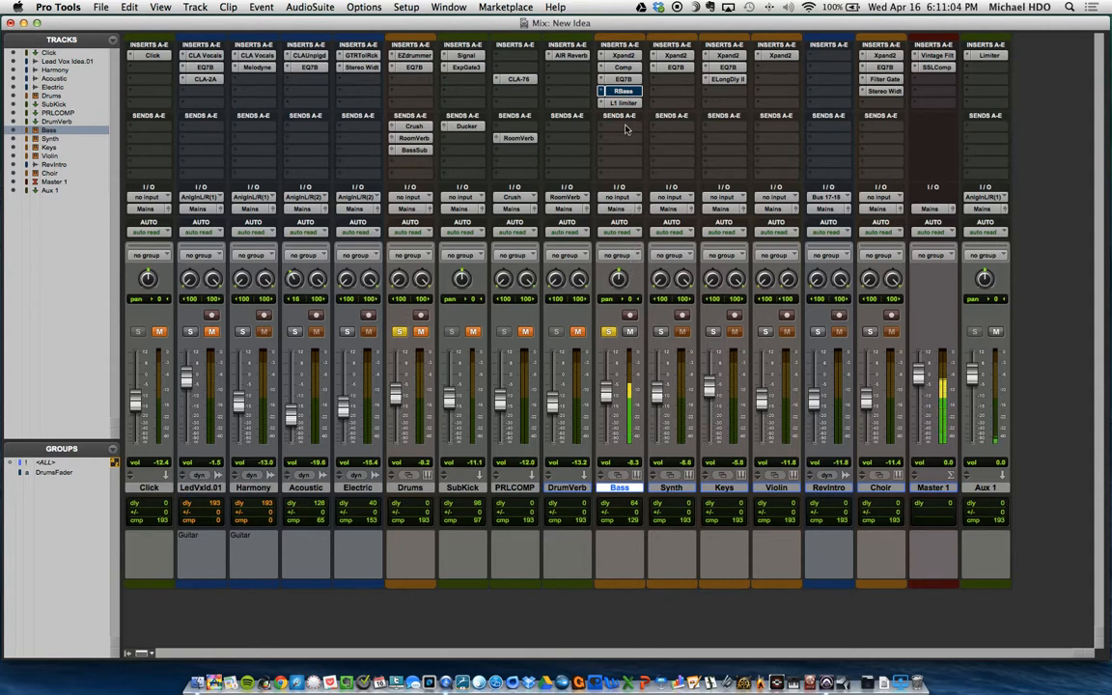
{"action": "left_click", "coordinate": [623, 91], "text": "super"}
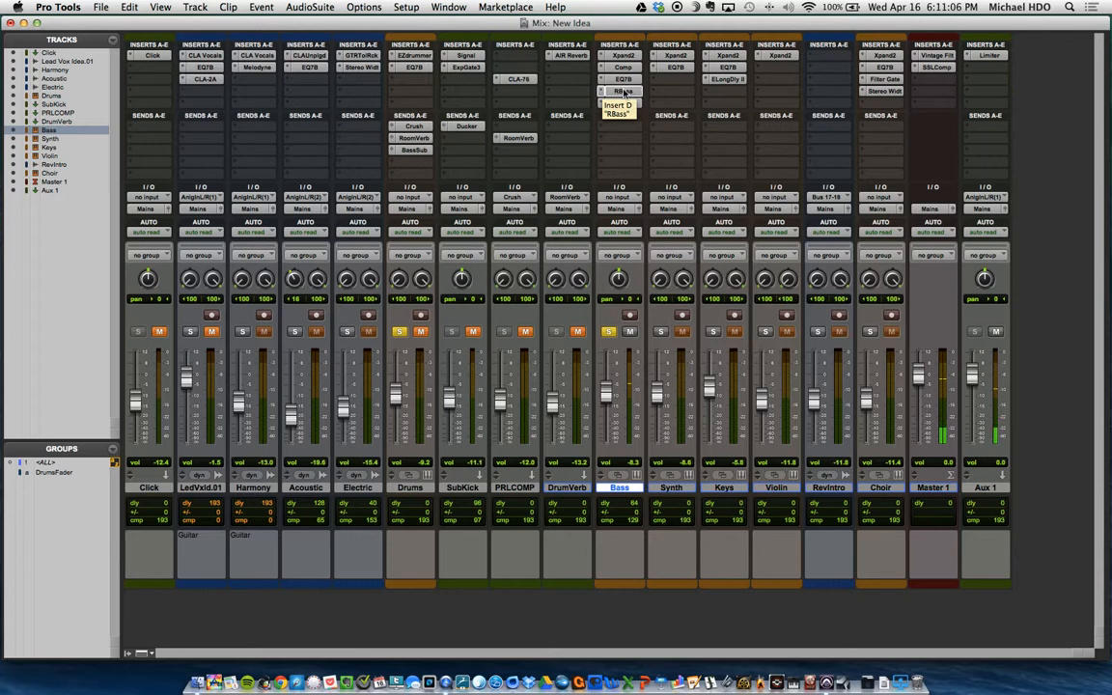
Step: Reopen the Bass track's RBass, bypass and re-enable it to compare the added harmonics, then close the plug-in
{"action": "left_click", "coordinate": [623, 91]}
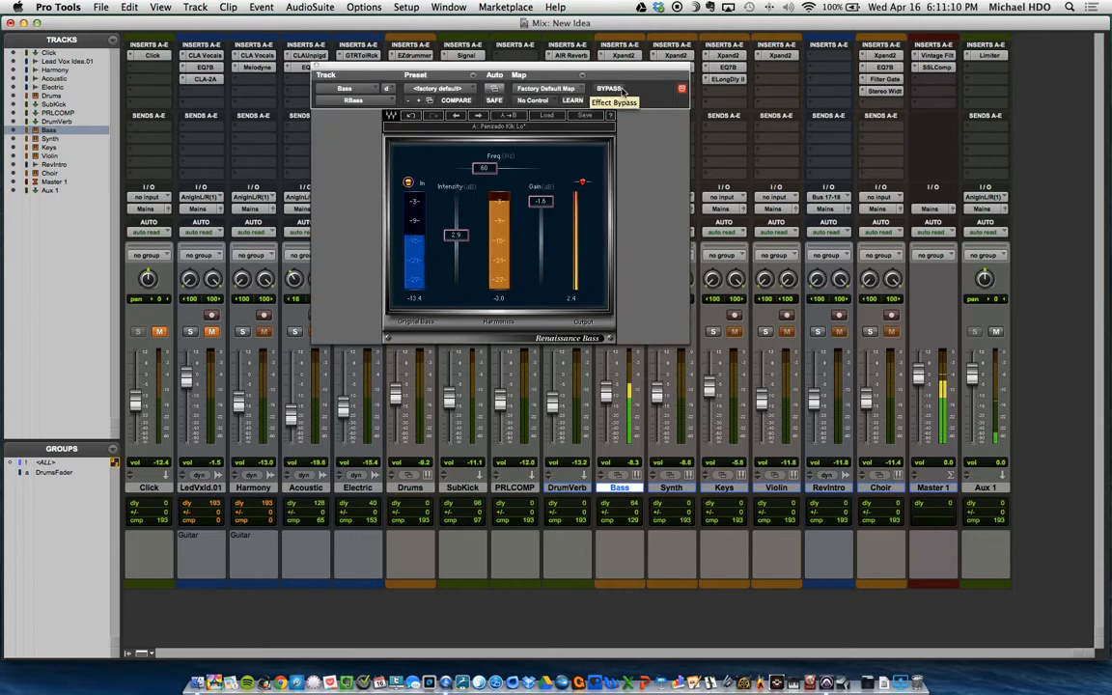
{"action": "left_click", "coordinate": [621, 91]}
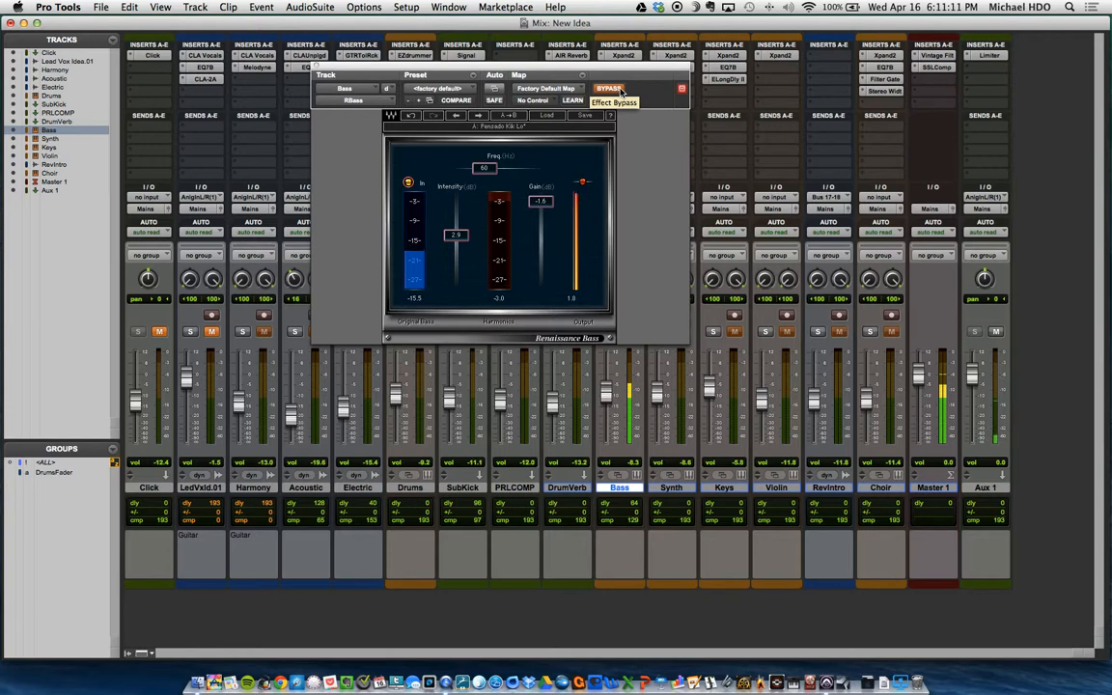
{"action": "left_click", "coordinate": [621, 91]}
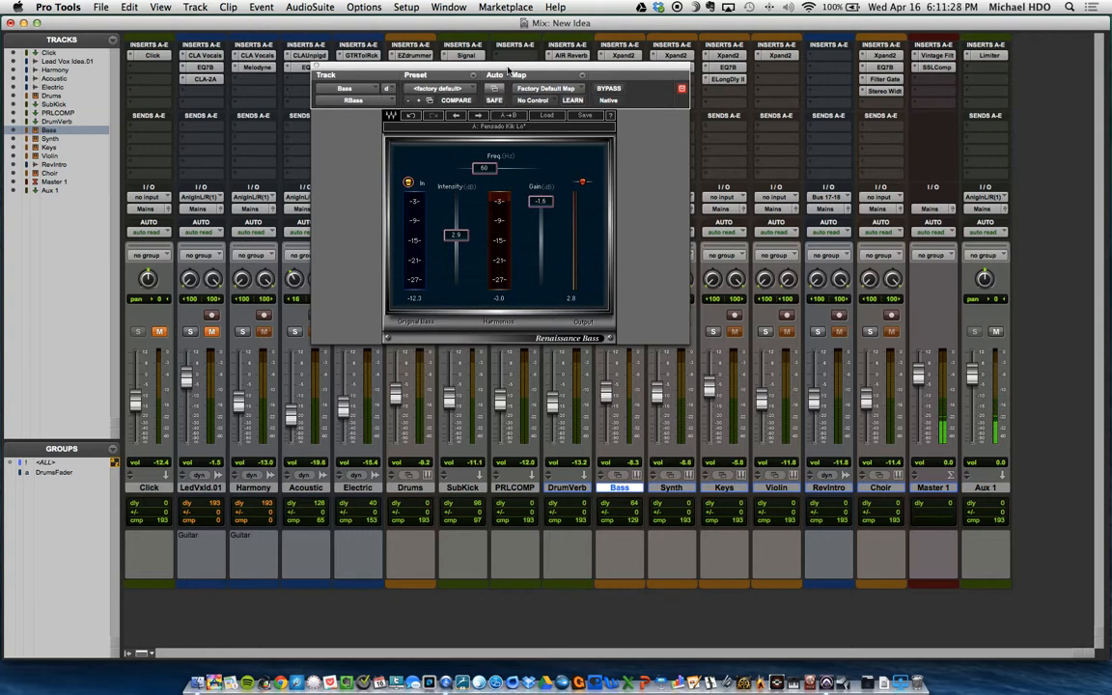
{"action": "left_click_drag", "start_coordinate": [509, 72], "coordinate": [526, 73]}
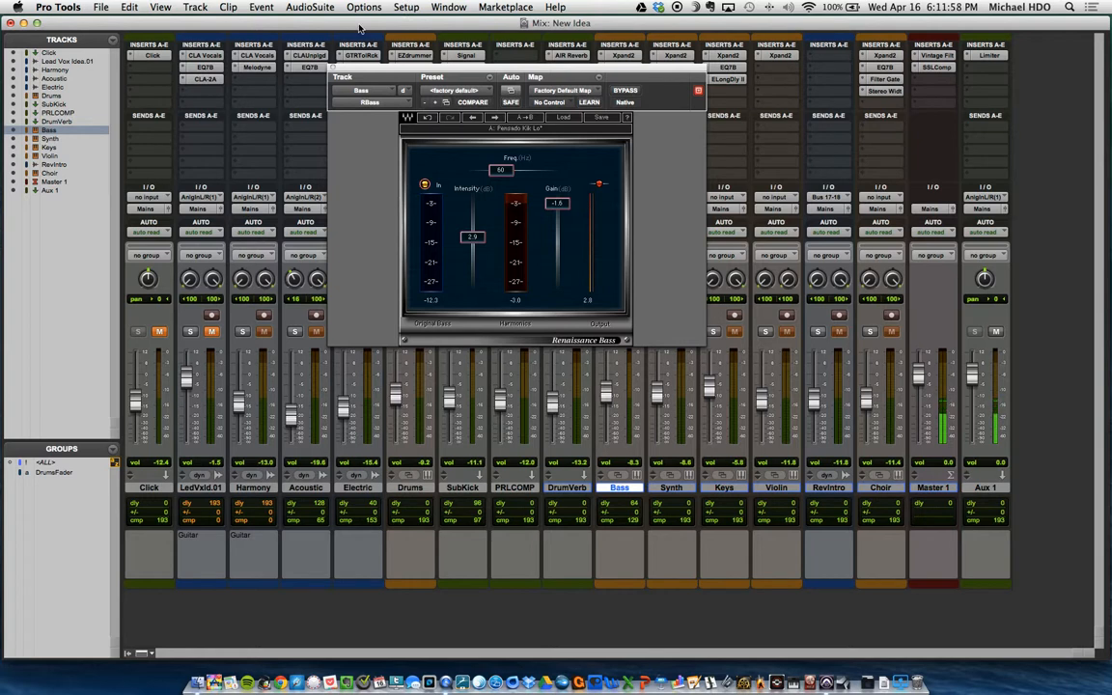
{"action": "left_click_drag", "start_coordinate": [339, 65], "coordinate": [371, 64]}
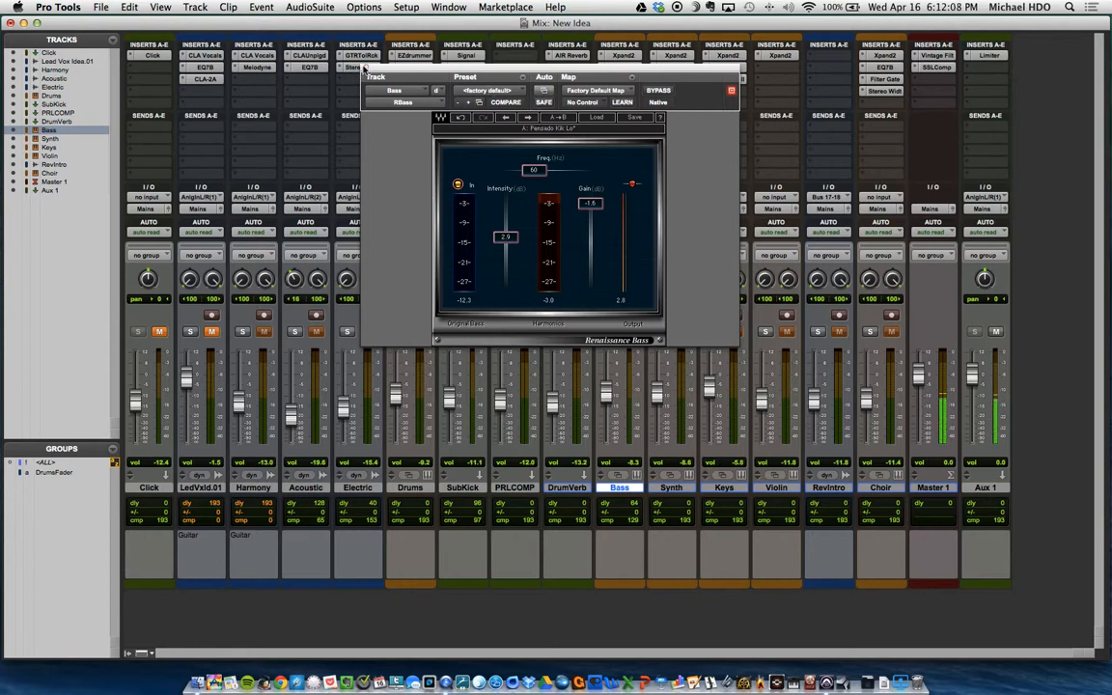
{"action": "left_click", "coordinate": [366, 70]}
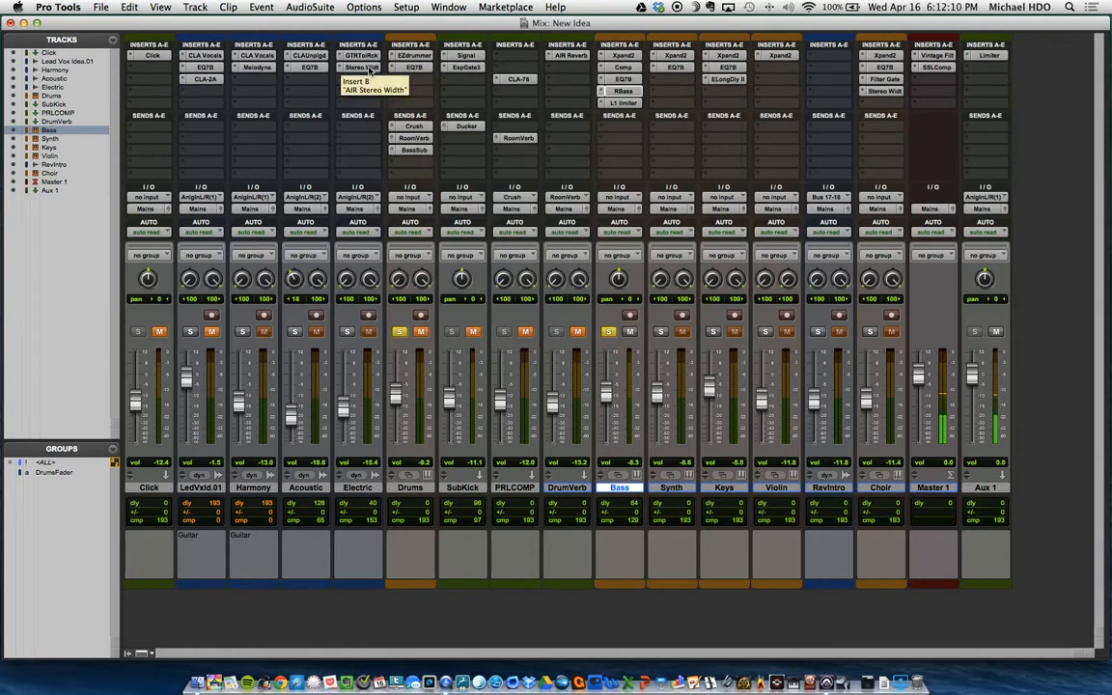
Step: Check the L1 Limiter's threshold and attenuation on the Bass track during playback, then close the plug-in
{"action": "left_click", "coordinate": [621, 103]}
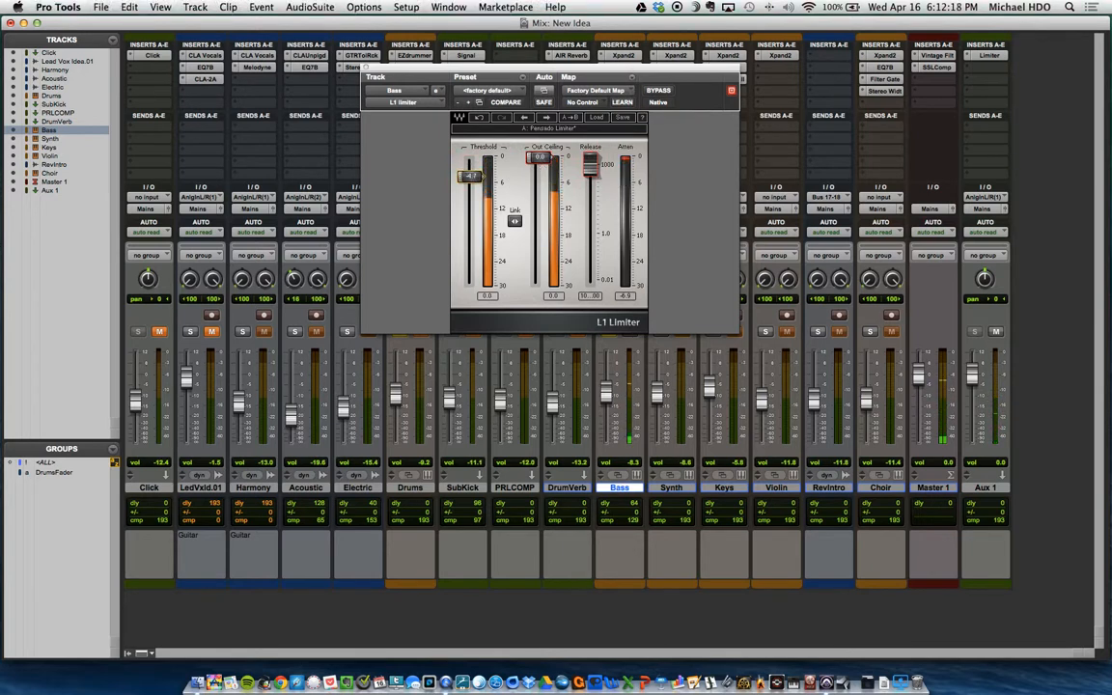
{"action": "left_click", "coordinate": [366, 74]}
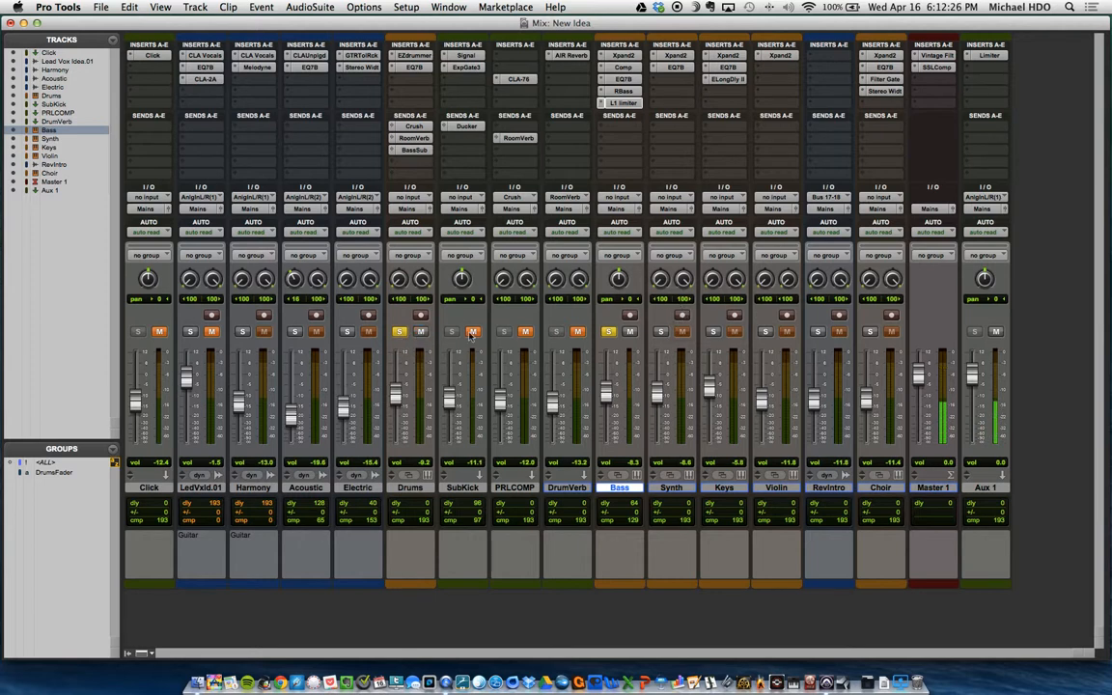
Step: Unmute Drums, SubKick, PRLCOMP and DrumVerb, and raise the Bass track's volume to -8.0 dB
{"action": "left_click", "coordinate": [580, 330]}
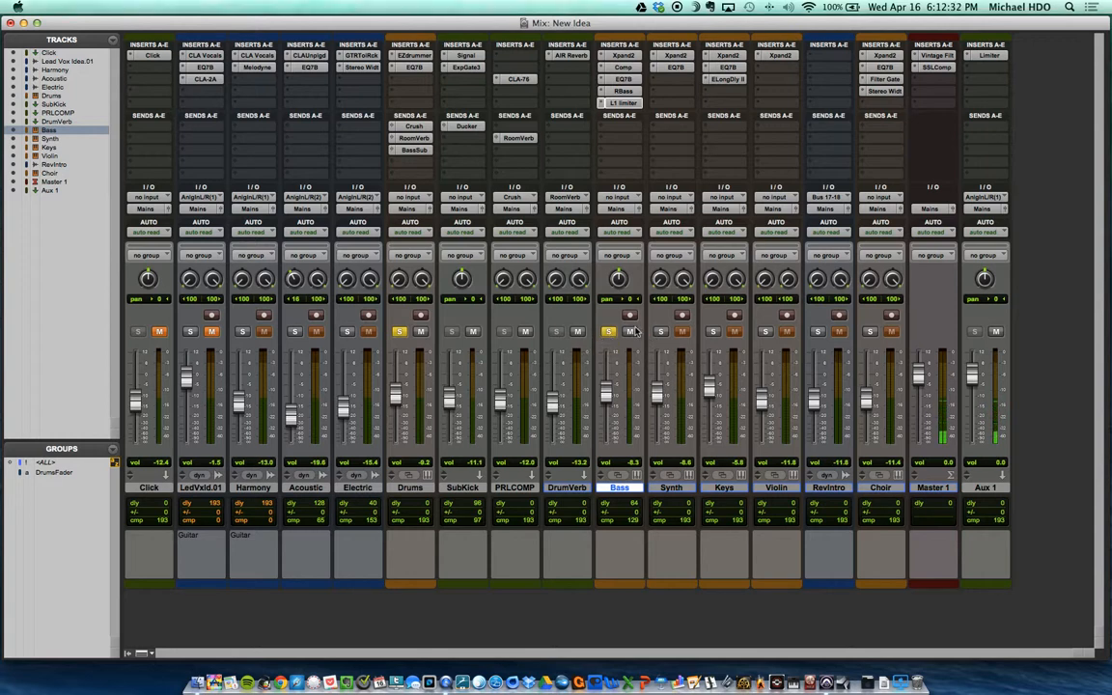
{"action": "left_click_drag", "start_coordinate": [605, 396], "coordinate": [606, 395]}
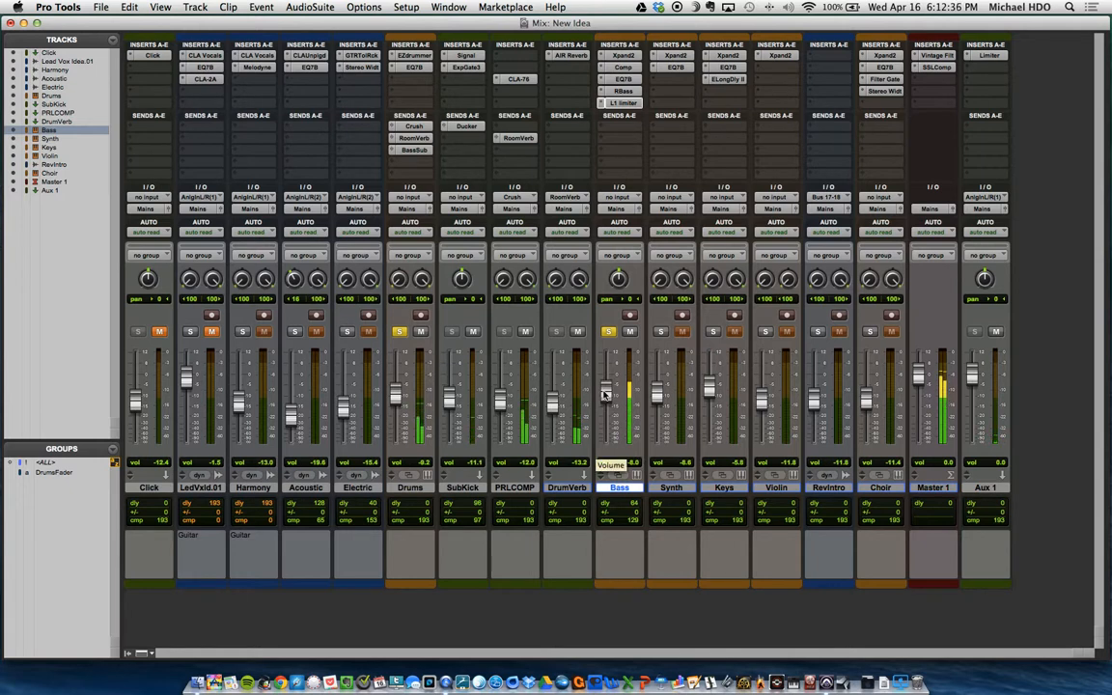
Step: Bypass EQ7B on Drums, Signal and ExpGate3 on SubKick, CLA-76 on PRLCOMP, and AIR Reverb on DrumVerb
{"action": "left_click", "coordinate": [426, 69], "text": "super"}
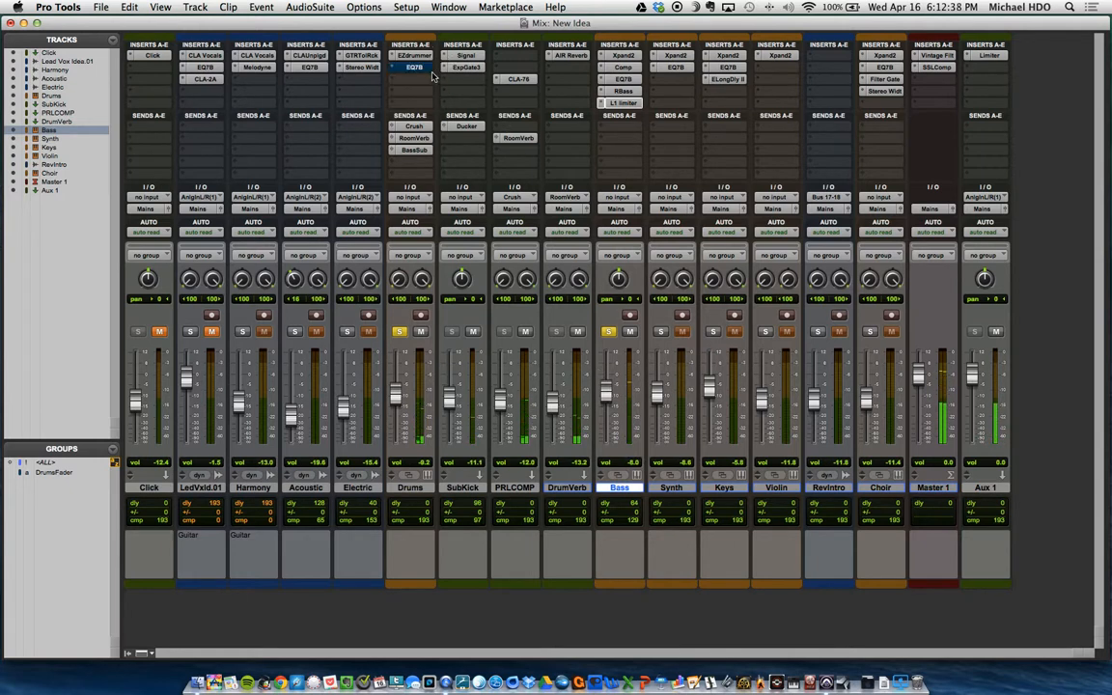
{"action": "left_click", "coordinate": [478, 56], "text": "super"}
{"action": "left_click", "coordinate": [477, 68], "text": "super"}
{"action": "left_click", "coordinate": [524, 80], "text": "super"}
{"action": "left_click", "coordinate": [564, 56], "text": "super"}
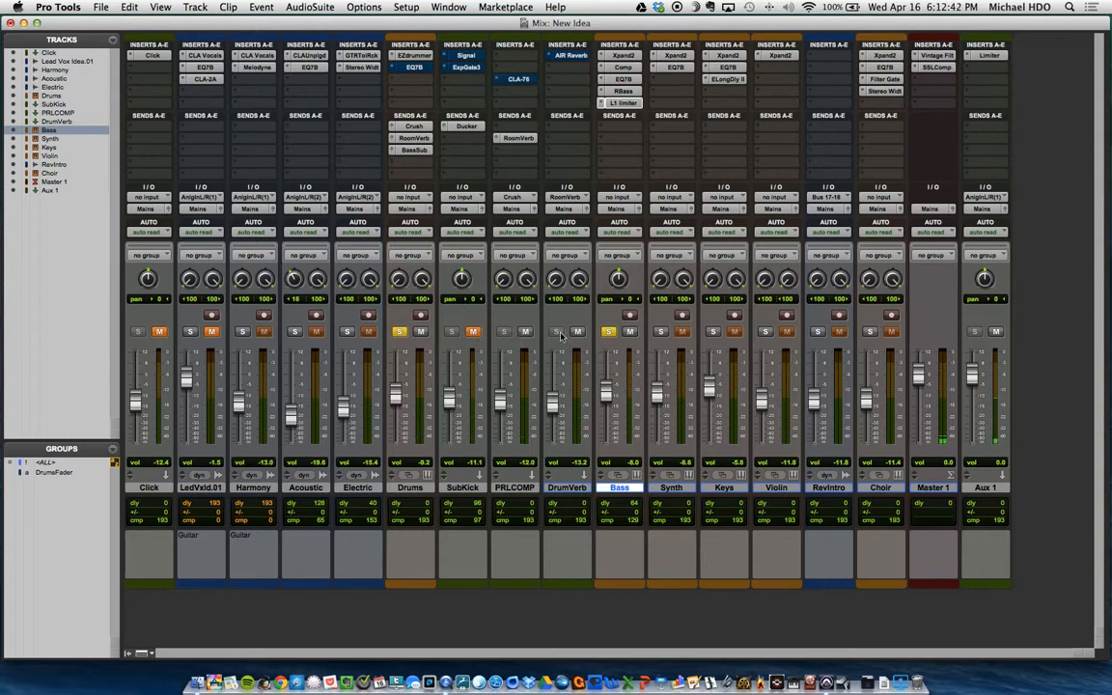
Step: Bypass the Bass track's L1 limiter, RBass, EQ7B and Comp inserts, and lower its volume to -8.3 dB
{"action": "left_click", "coordinate": [618, 104], "text": "super"}
{"action": "left_click", "coordinate": [620, 92], "text": "super"}
{"action": "left_click", "coordinate": [623, 81], "text": "super"}
{"action": "left_click", "coordinate": [624, 69], "text": "super"}
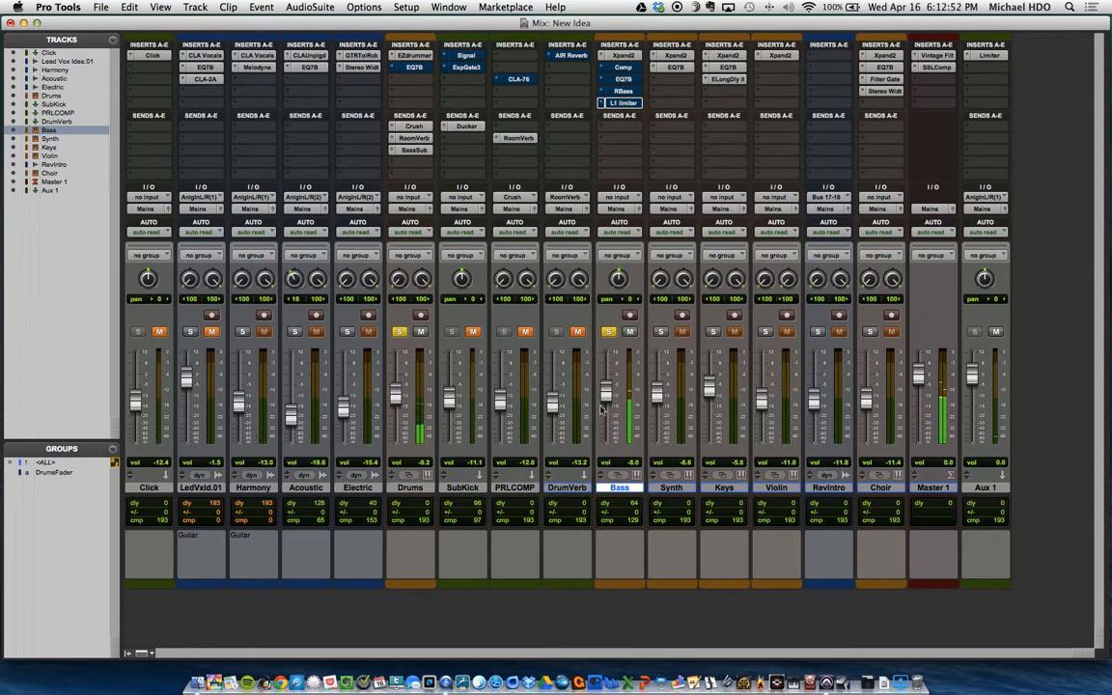
{"action": "left_click_drag", "start_coordinate": [608, 396], "coordinate": [610, 404]}
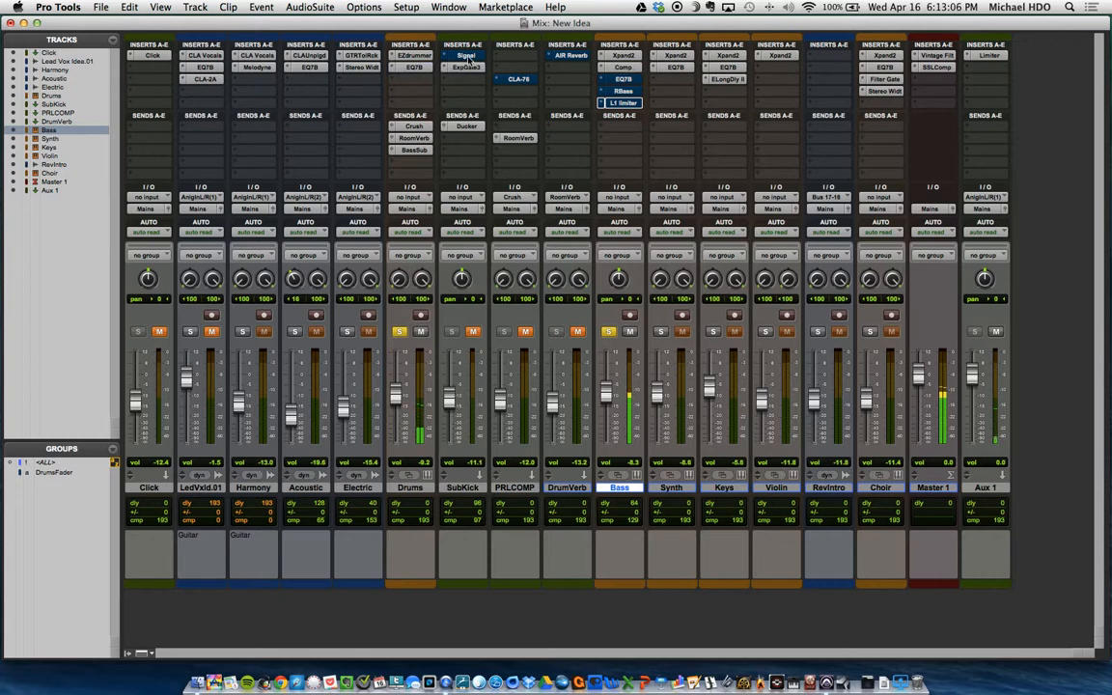
Step: Re-enable the drum tracks' inserts and the Bass track's Comp, EQ7B and RBass, and unmute SubKick, PRLCOMP and DrumVerb
{"action": "left_click", "coordinate": [623, 81], "text": "alt+super"}
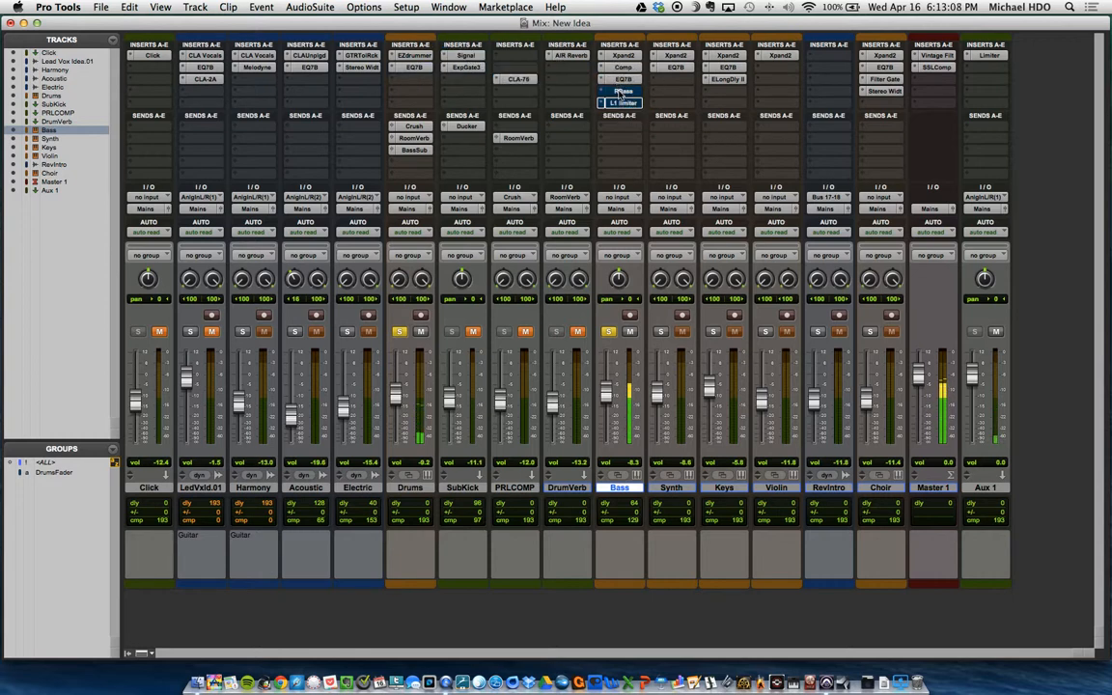
{"action": "left_click", "coordinate": [625, 92], "text": "alt+super"}
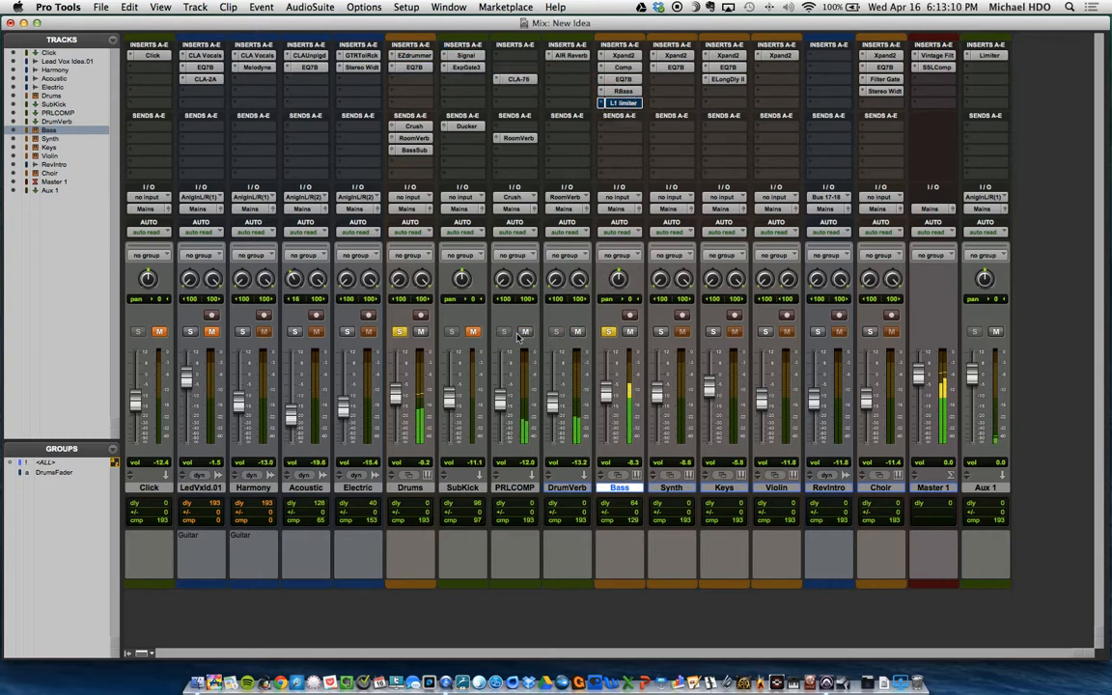
{"action": "left_click", "coordinate": [474, 332]}
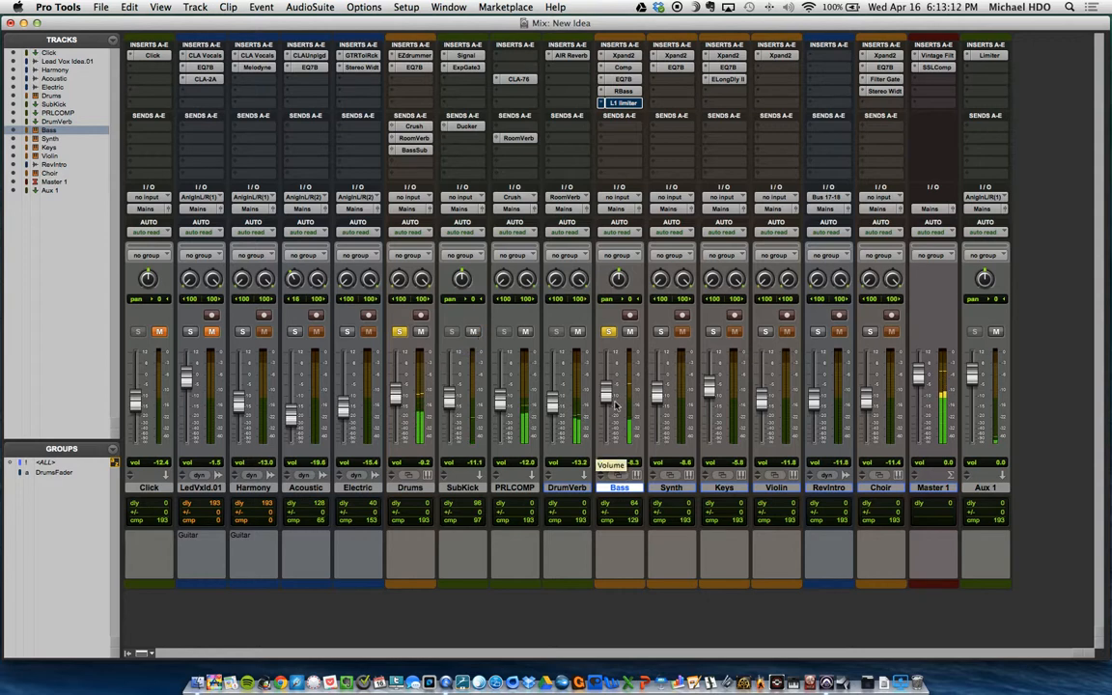